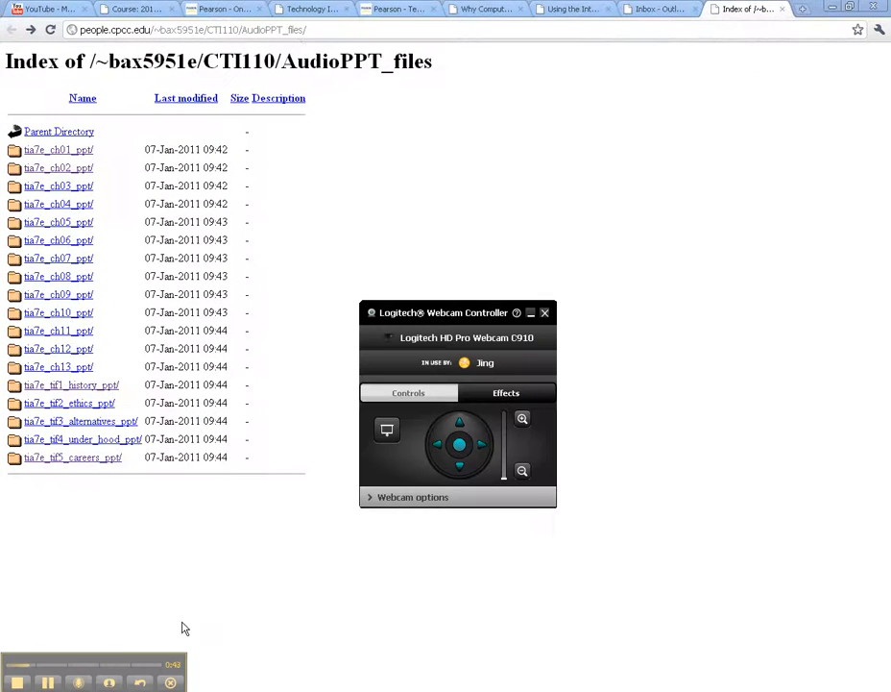
# Step: Open player.html from the tia7e_ch01_ppt folder, resume the slideshow presentation and pause it on the Chapter Topics slide
pyautogui.click(530, 314)
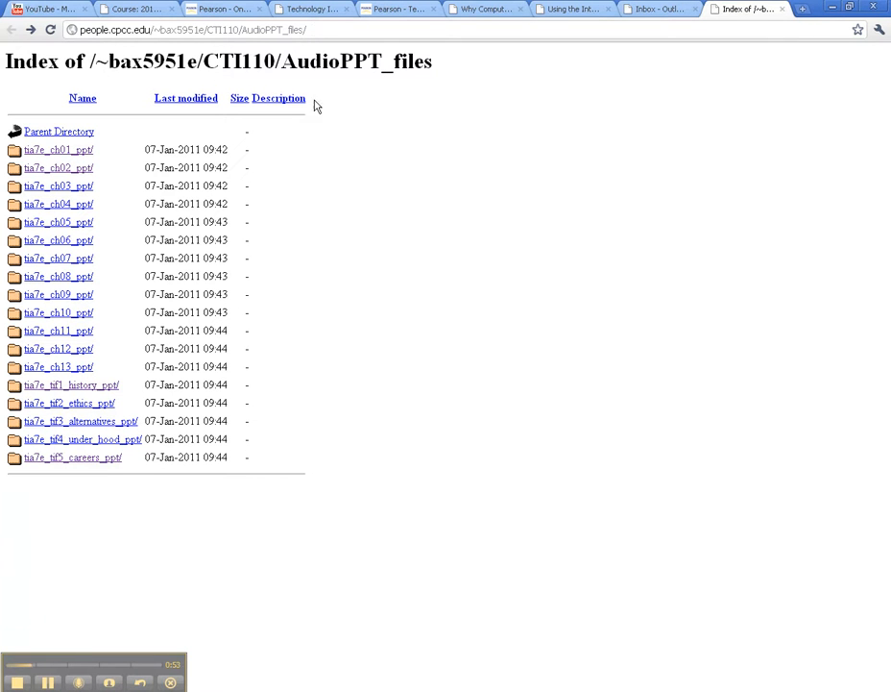
pyautogui.click(83, 151)
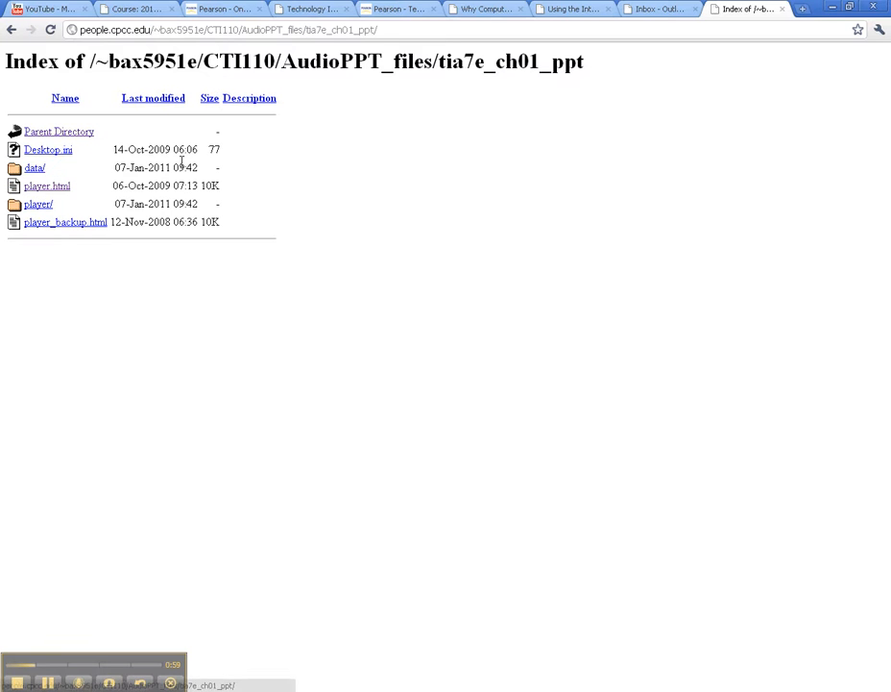
pyautogui.click(48, 189)
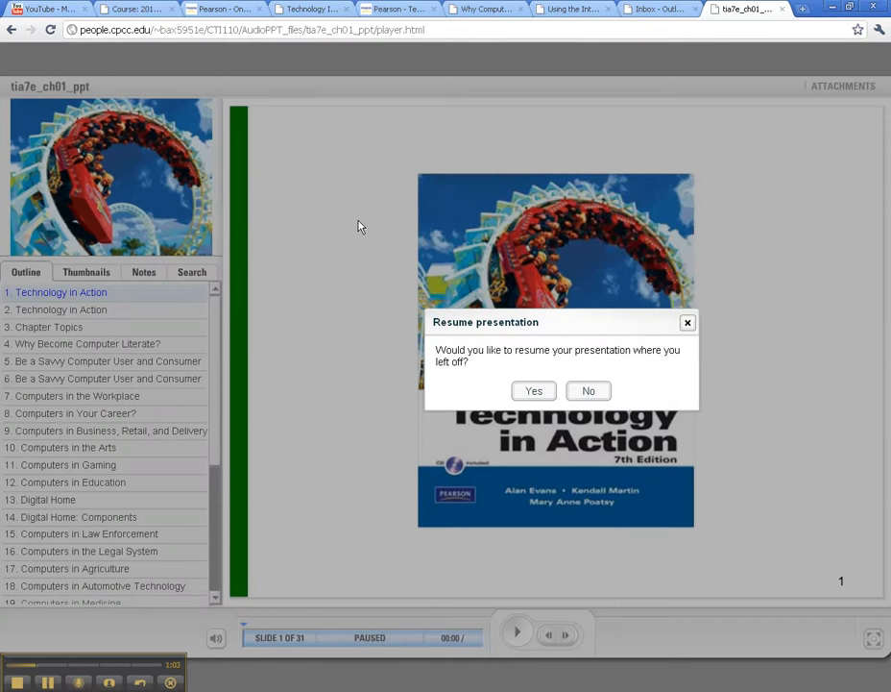
pyautogui.click(535, 392)
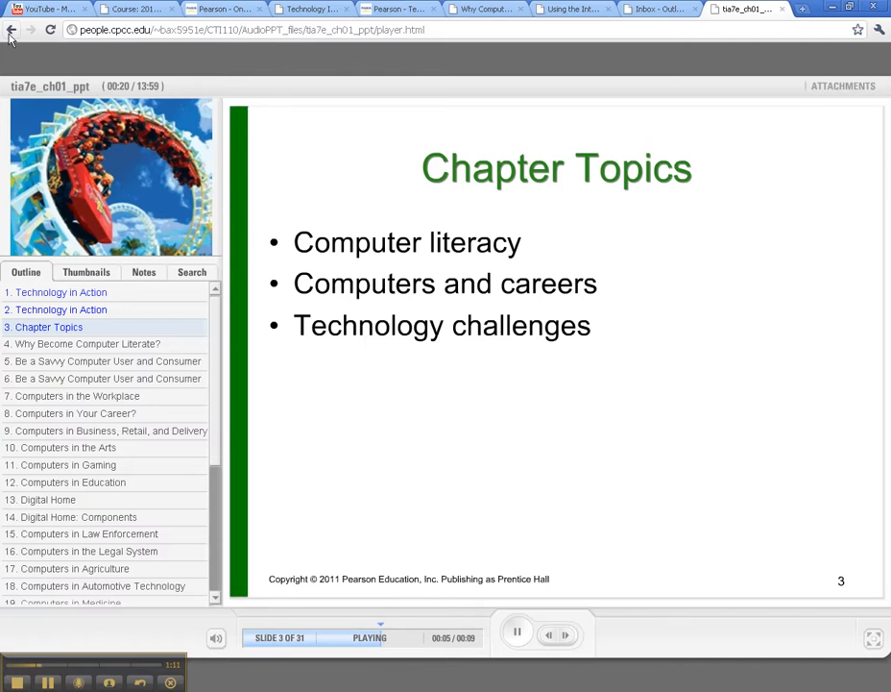
pyautogui.click(514, 635)
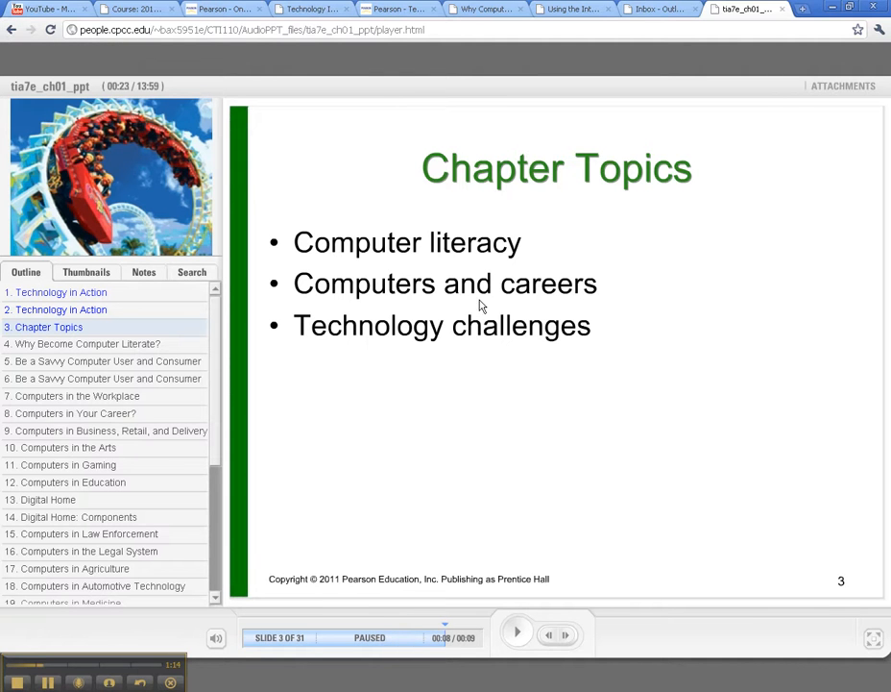
# Step: Copy the web address of the chapter 1 slideshow player page
pyautogui.click(382, 30)
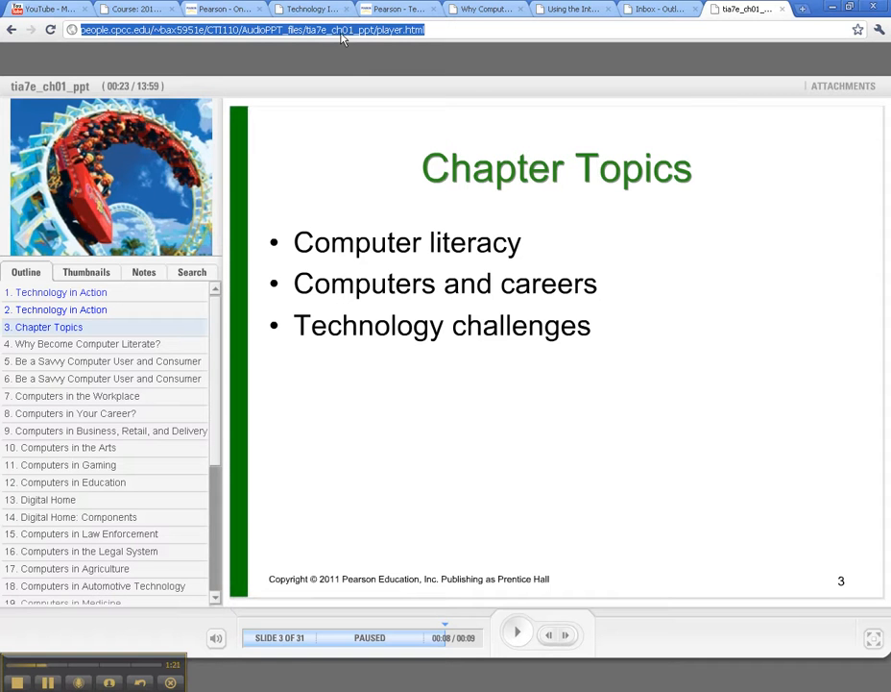
pyautogui.rightClick(350, 31)
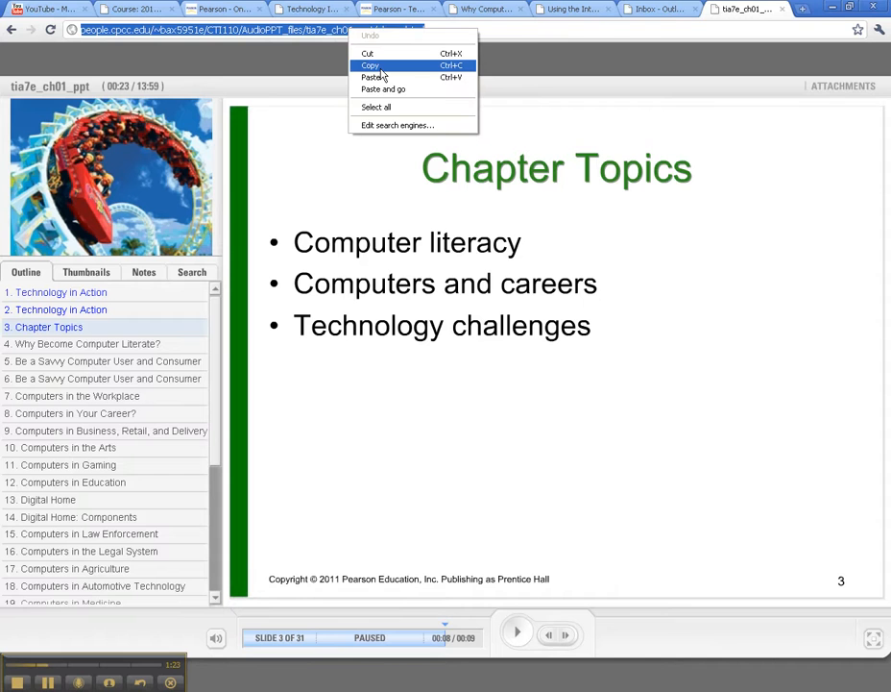
pyautogui.click(366, 62)
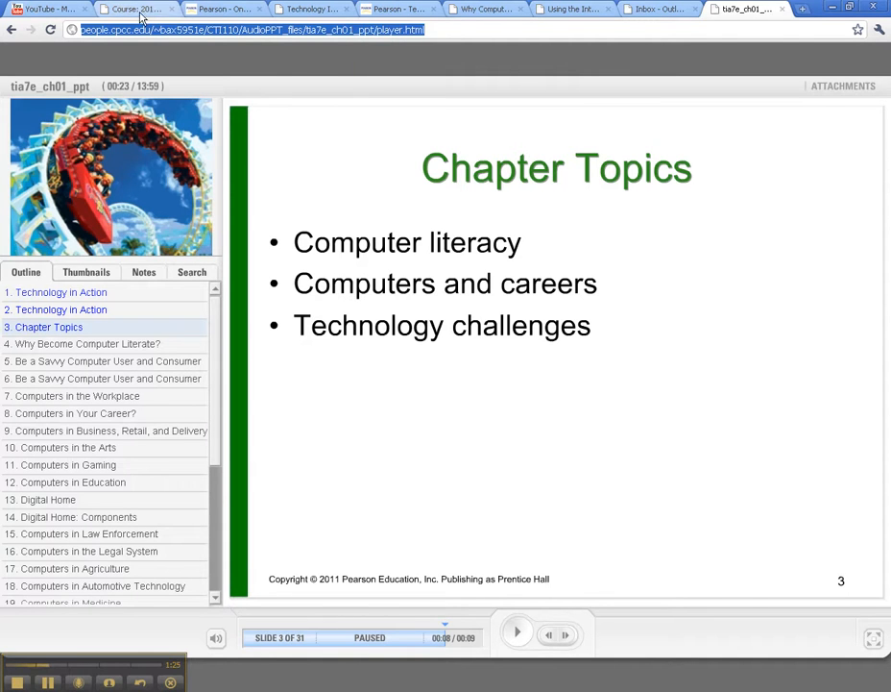
# Step: Switch to the Moodle course page and add a link to a file or web site in the January 24 - January 30 section
pyautogui.click(136, 12)
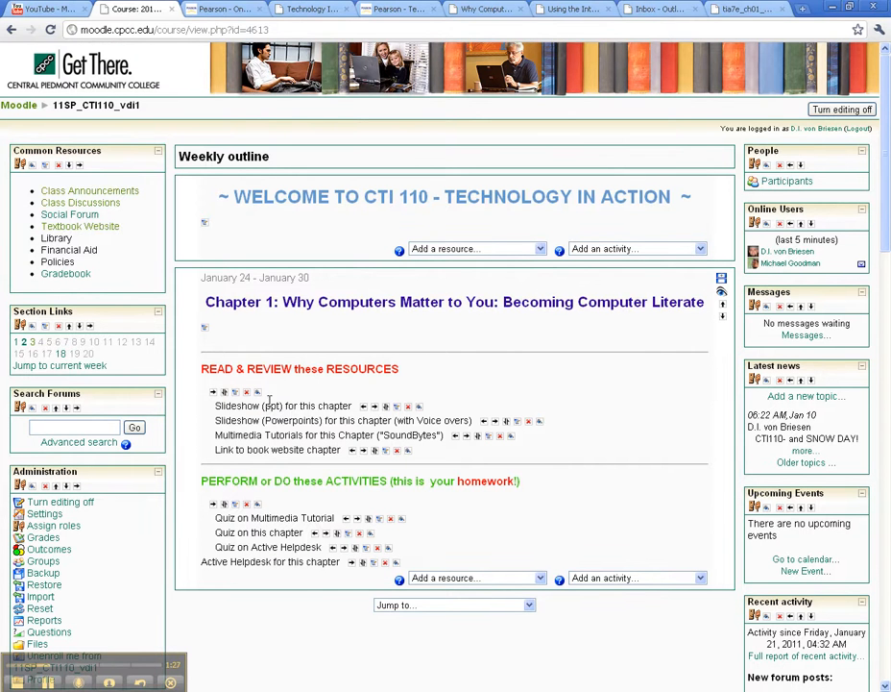
pyautogui.moveTo(216, 420); pyautogui.dragTo(543, 432)
pyautogui.click(534, 470)
pyautogui.click(486, 580)
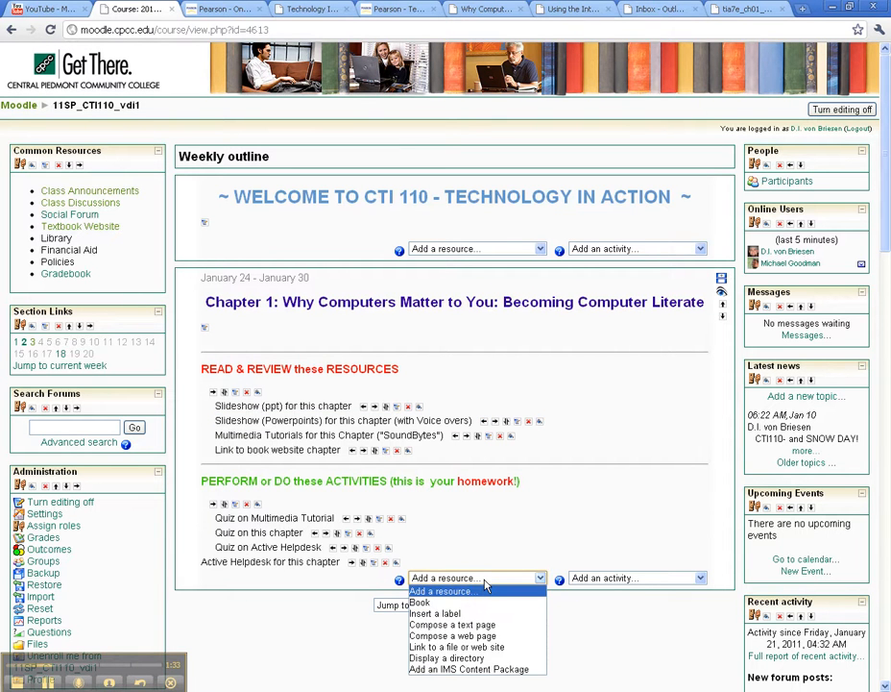
pyautogui.click(494, 650)
# Step: Name the new resource "Audio Slideshow for Chapter 01"
pyautogui.click(428, 208)
pyautogui.write('Power')
pyautogui.press('BackSpace')
pyautogui.press('BackSpace')
pyautogui.press('BackSpace')
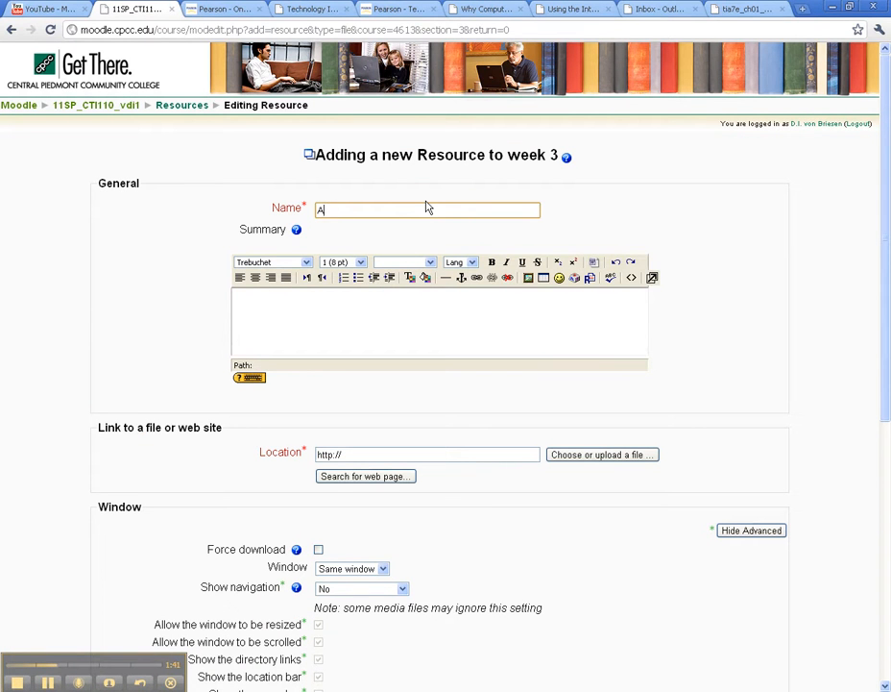
pyautogui.write('Audio Slideshow for Chapter 01')
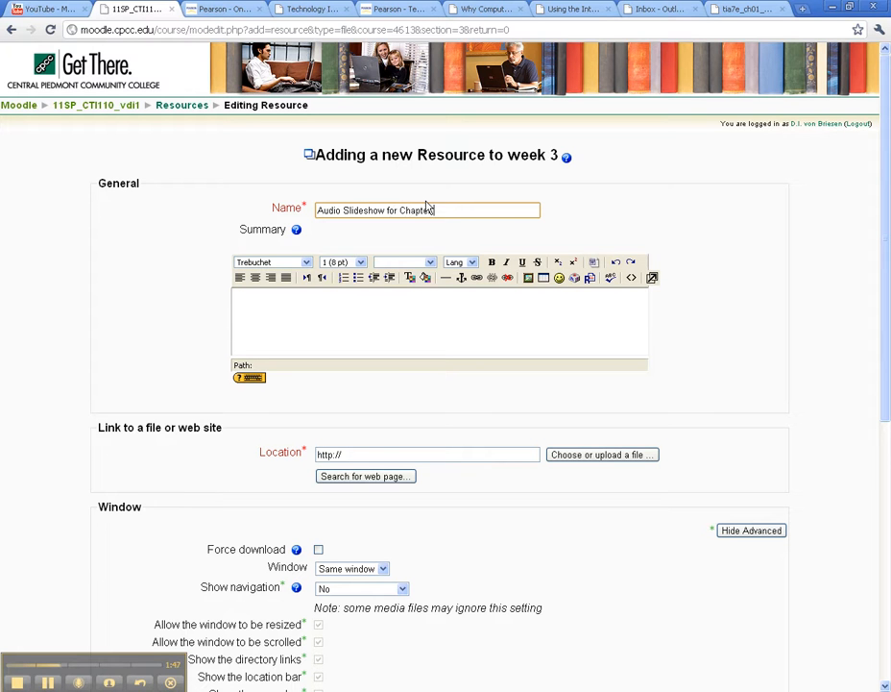
# Step: Look up the chapter 1 title on the textbook's companion website and append " - Why Computers Matter" to the resource name
pyautogui.click(218, 5)
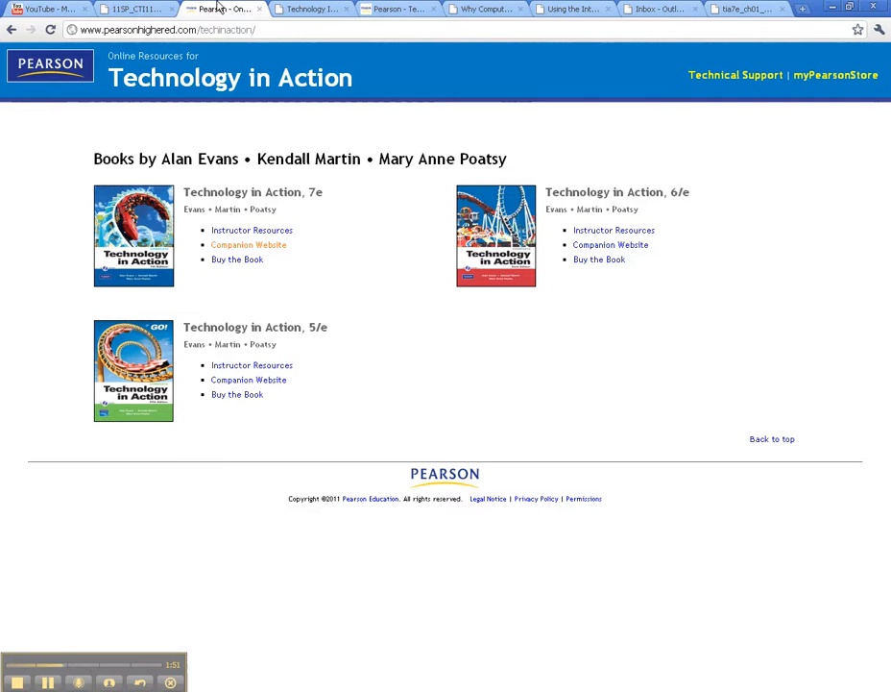
pyautogui.click(261, 9)
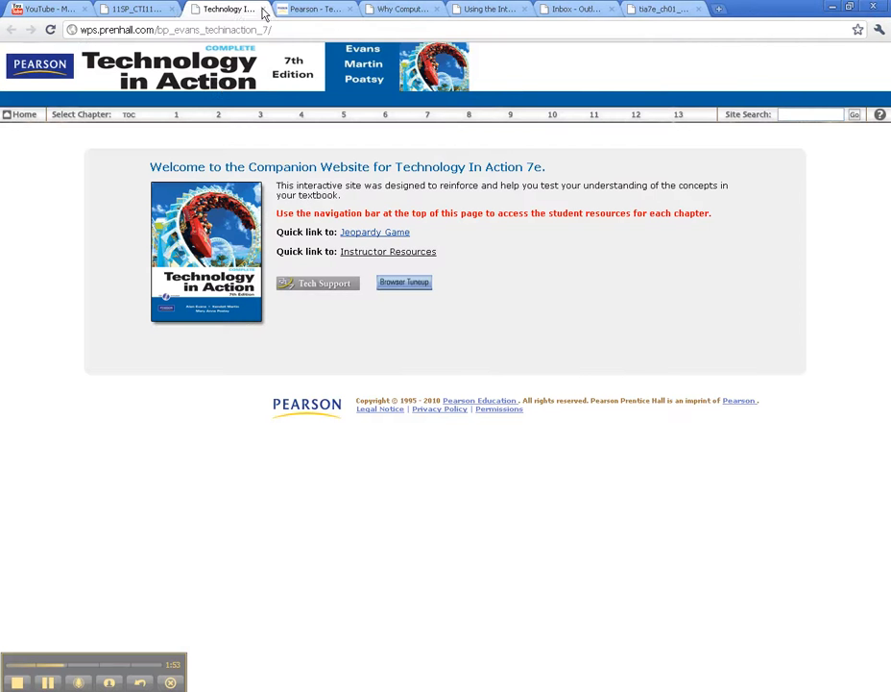
pyautogui.click(177, 117)
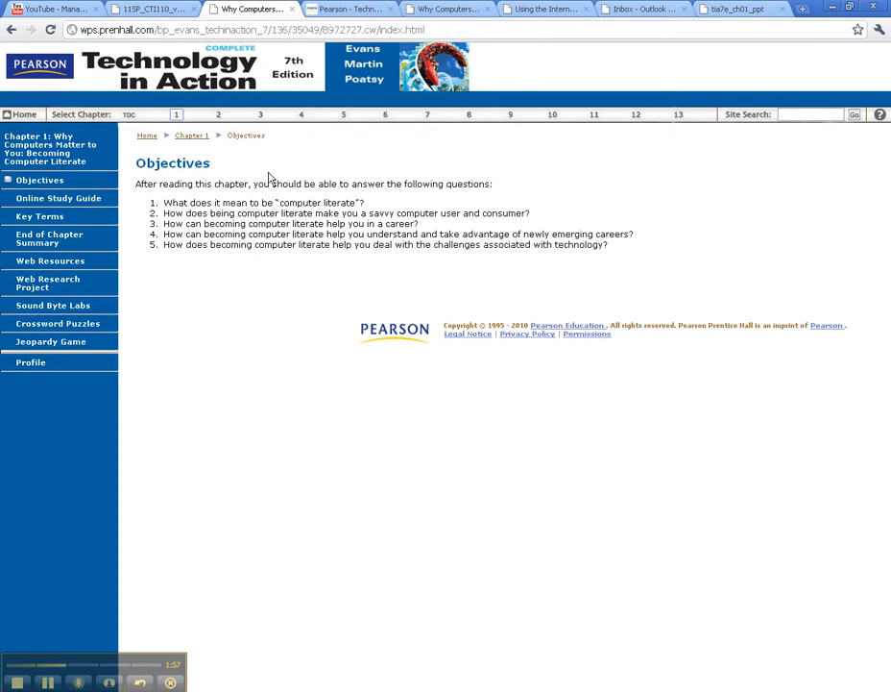
pyautogui.click(138, 9)
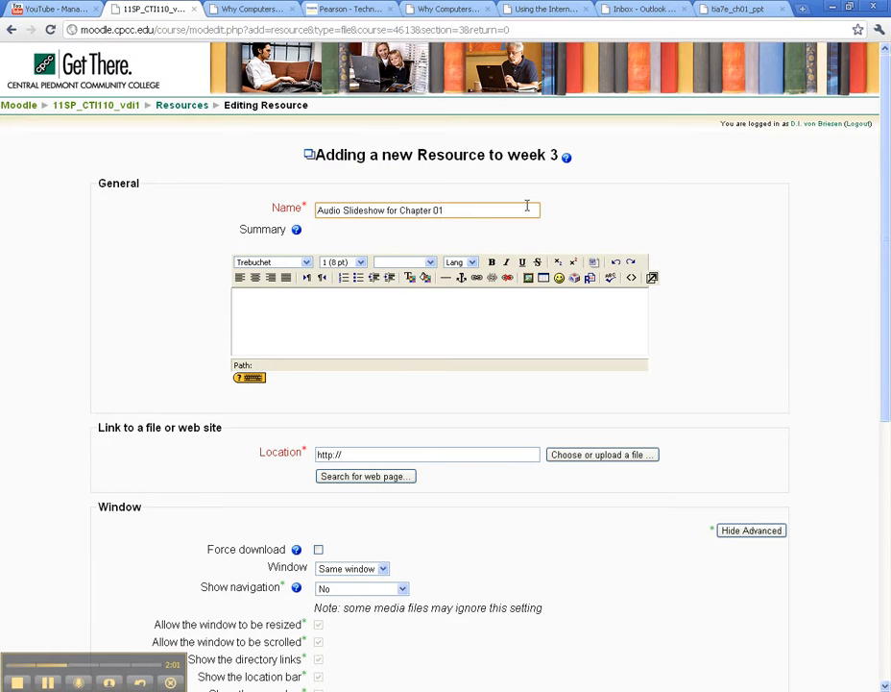
pyautogui.write('Computers Matter')
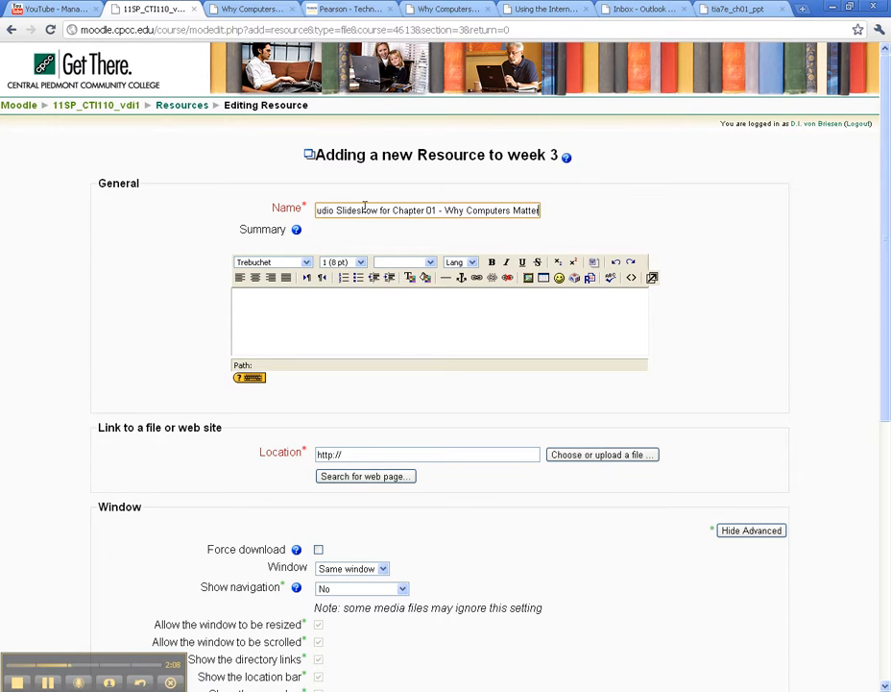
pyautogui.click(378, 312)
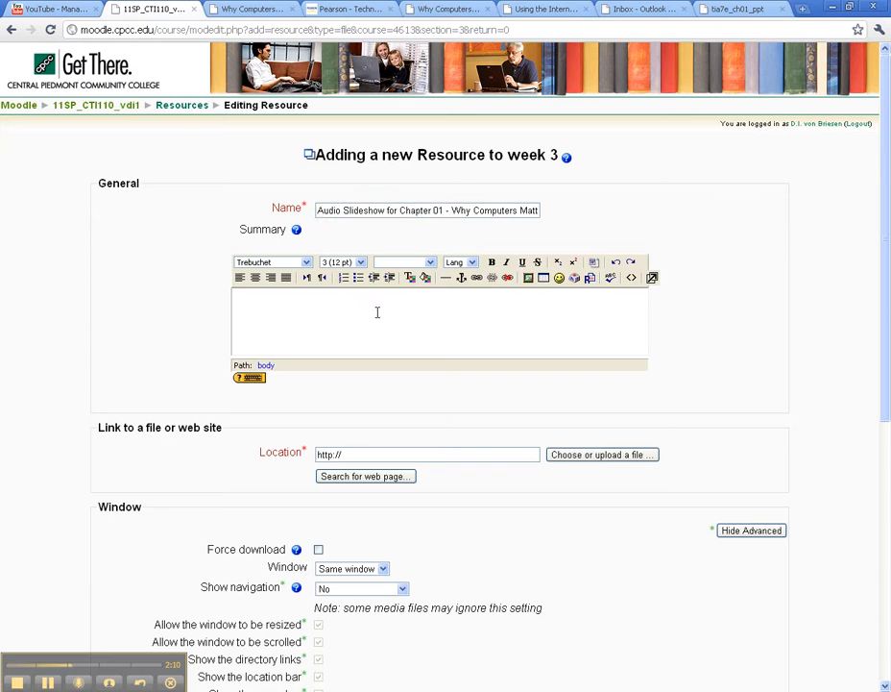
pyautogui.click(344, 211)
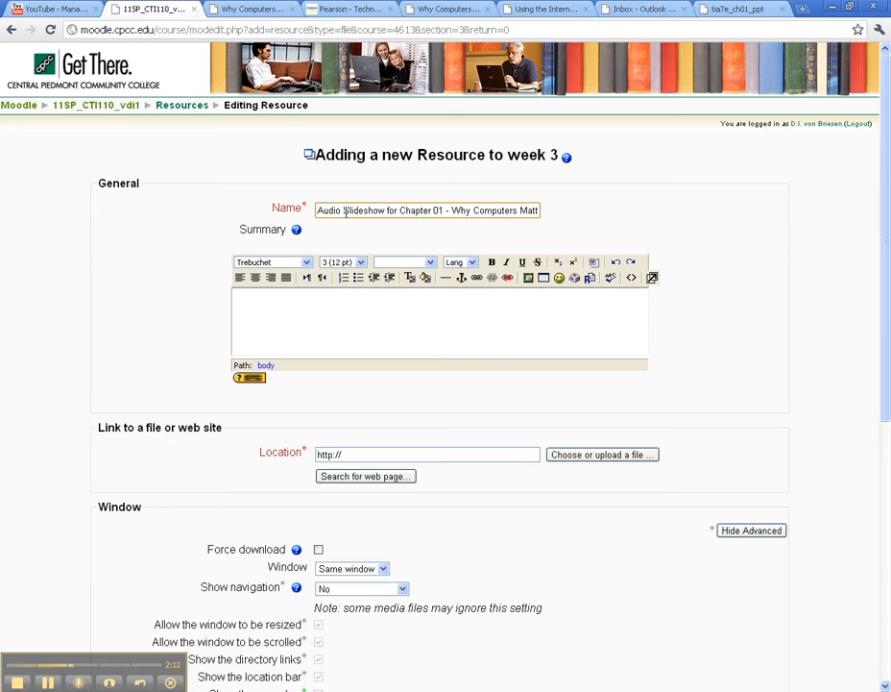
pyautogui.hotkey('ctrl', 'a')
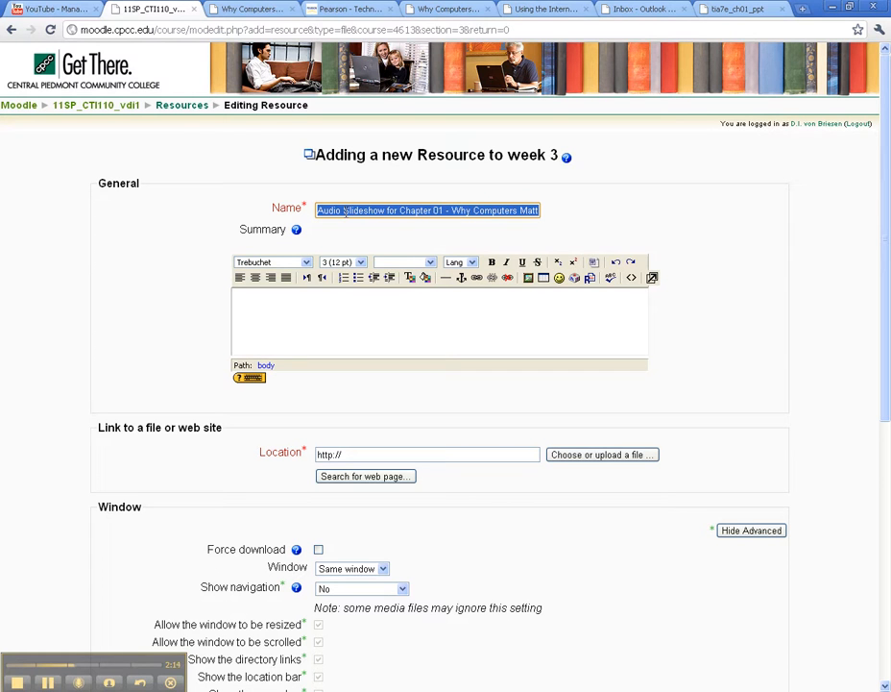
pyautogui.click(358, 312)
# Step: Replace the resource's location with the web address copied from the tia7e_ch01_ppt slideshow player page
pyautogui.click(350, 454)
pyautogui.hotkey('ctrl', 'a')
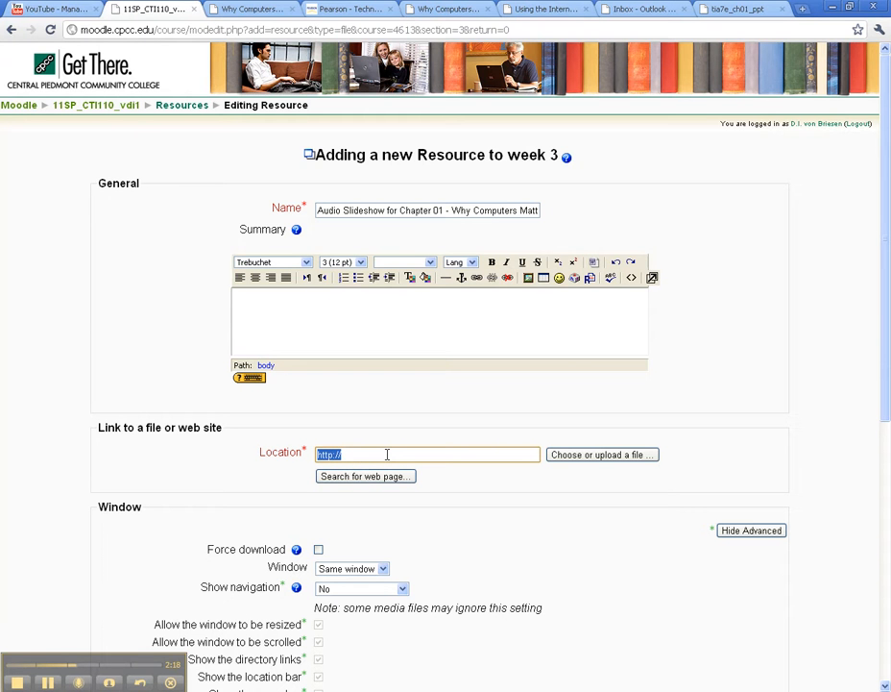
pyautogui.click(730, 9)
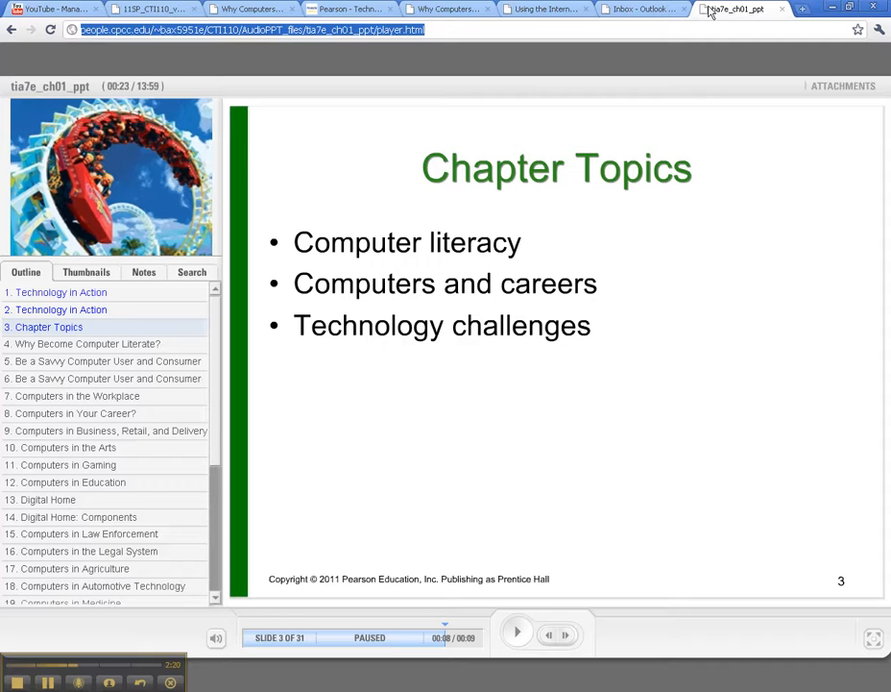
pyautogui.rightClick(332, 31)
pyautogui.click(351, 61)
pyautogui.click(151, 9)
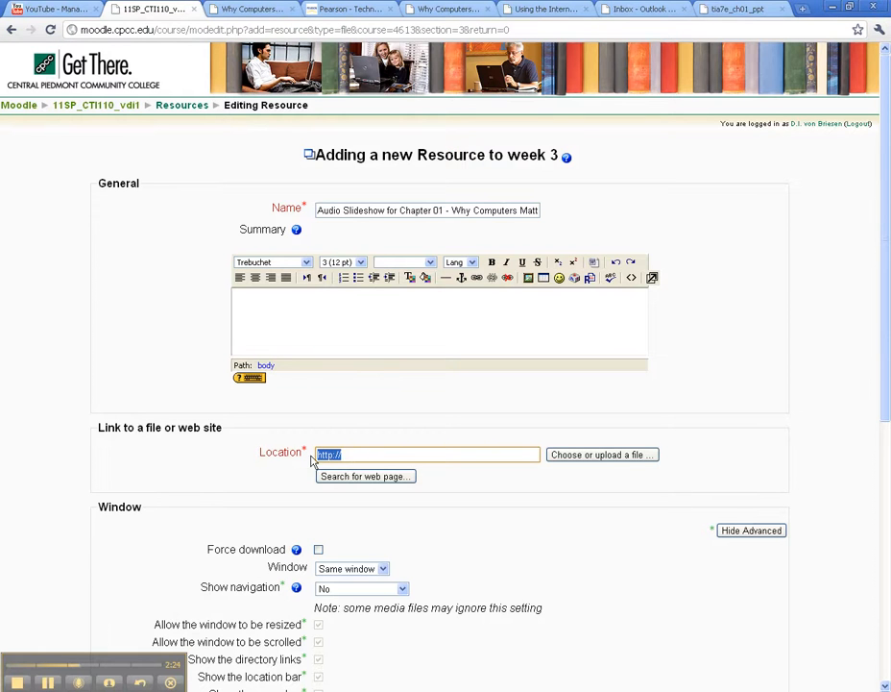
pyautogui.hotkey('ctrl', 'v')
# Step: Copy the resource name "Audio Slideshow for Chapter 01 - Why Computers Matter" into the summary
pyautogui.click(392, 322)
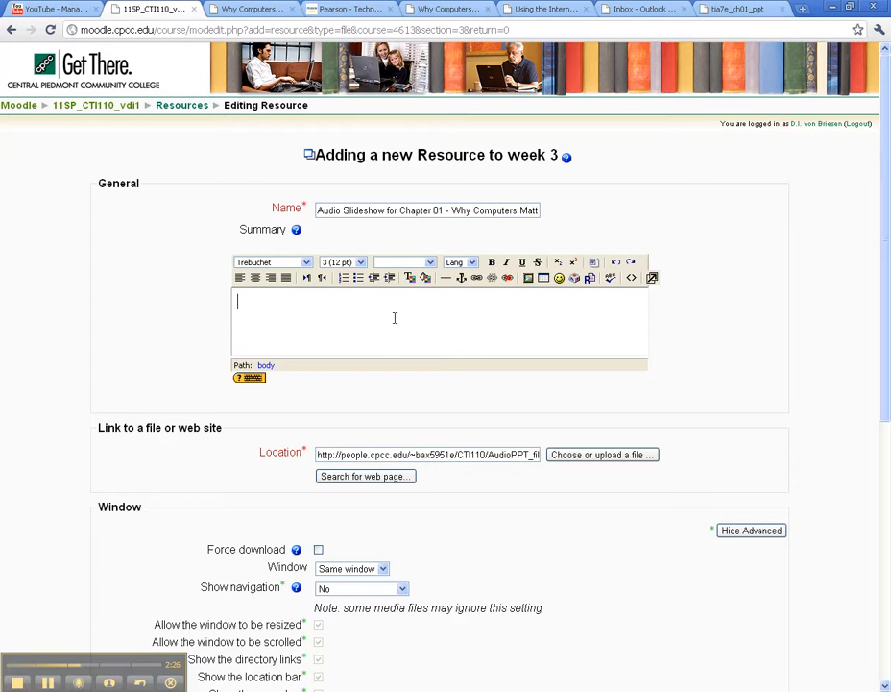
pyautogui.click(343, 210)
pyautogui.tripleClick(343, 210)
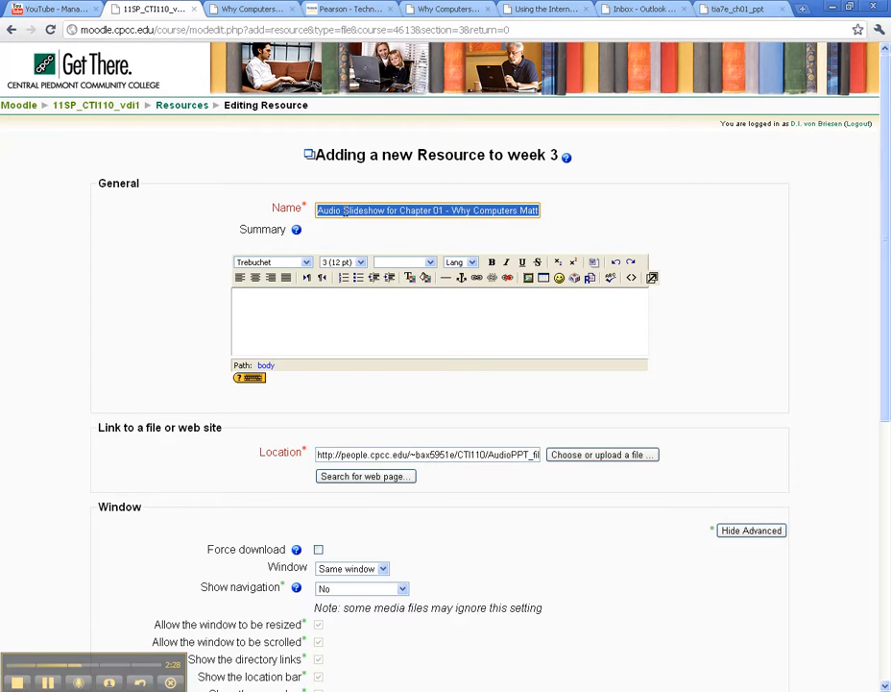
pyautogui.click(330, 304)
pyautogui.hotkey('ctrl', 'v')
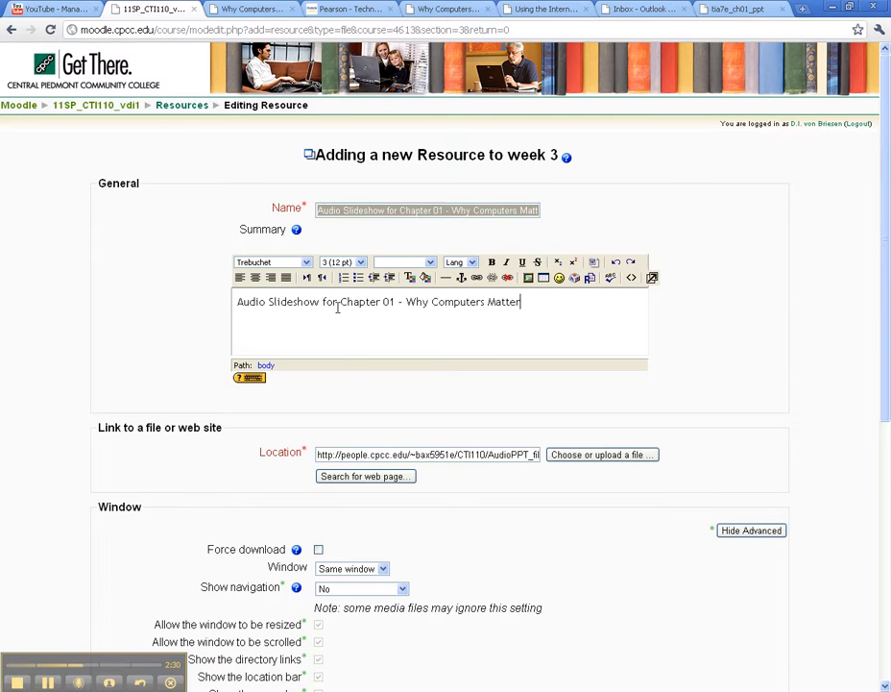
# Step: Set the resource to open in a new window
pyautogui.scroll(-3, 559, 531)
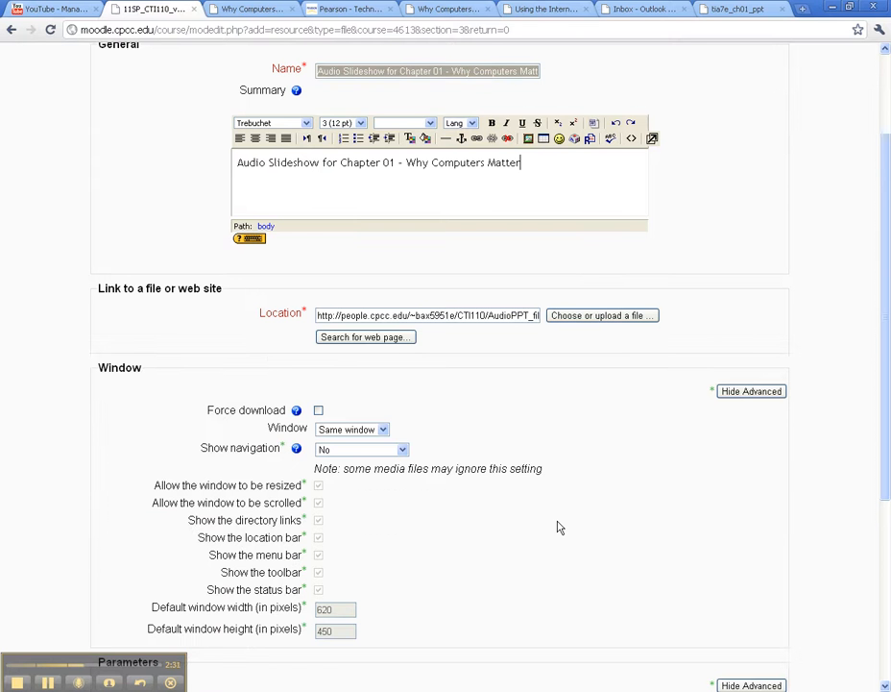
pyautogui.click(385, 430)
pyautogui.click(342, 453)
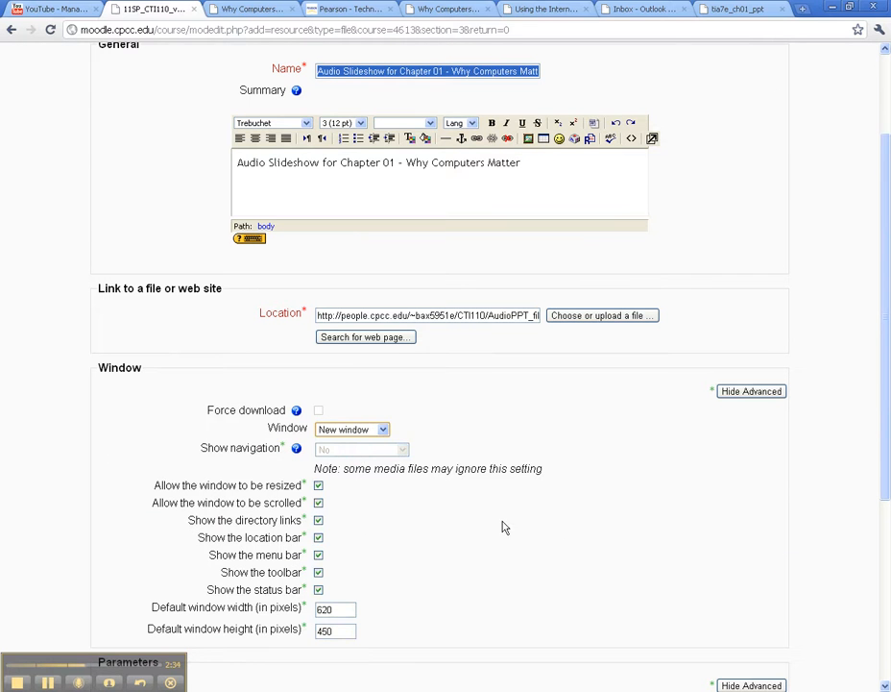
# Step: Turn off the directory links, location bar, menu bar, toolbar and status bar for the resource's new window
pyautogui.scroll(-3, 504, 527)
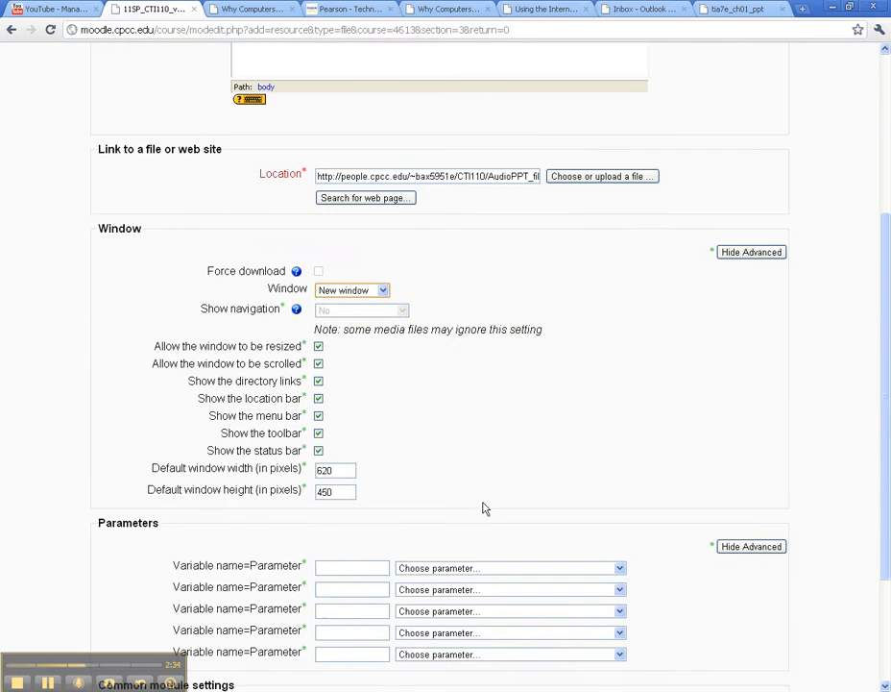
pyautogui.click(318, 380)
pyautogui.click(318, 398)
pyautogui.click(318, 415)
pyautogui.click(318, 432)
pyautogui.click(318, 450)
# Step: Save and display the audio slideshow resource, and return to the 11SP_CTI110_vdi1 course page
pyautogui.scroll(-4, 489, 488)
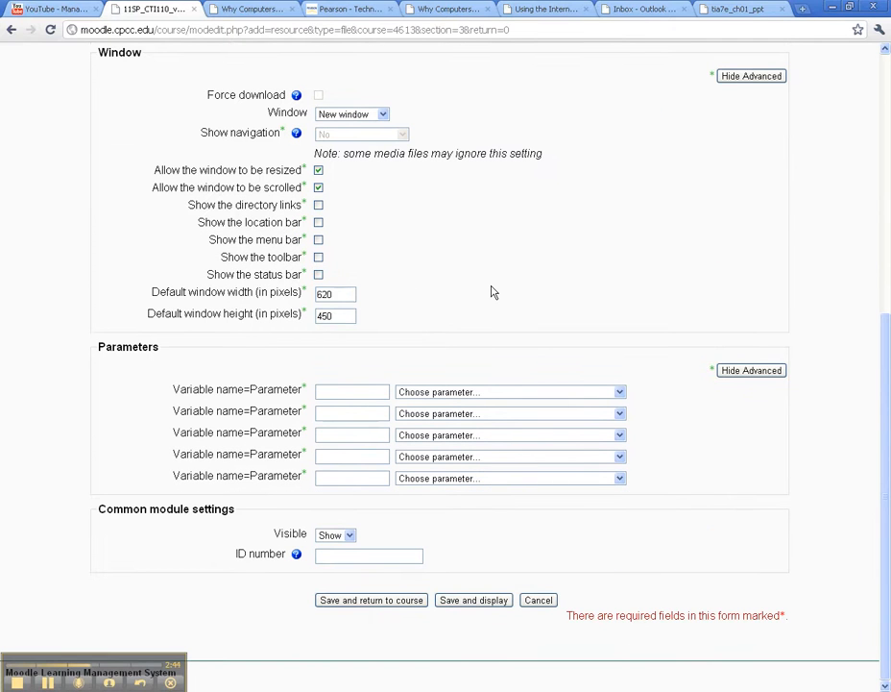
pyautogui.click(462, 602)
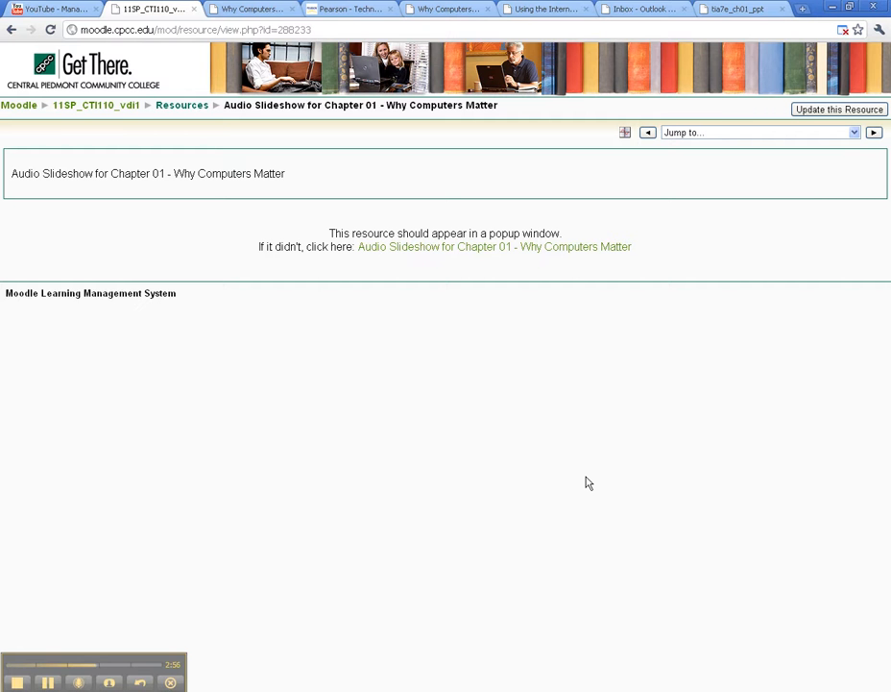
pyautogui.click(112, 109)
# Step: Test the Audio Slideshow for Chapter 01 link in the January 24 - January 30 section by resuming the presentation, and close it
pyautogui.scroll(-3, 512, 271)
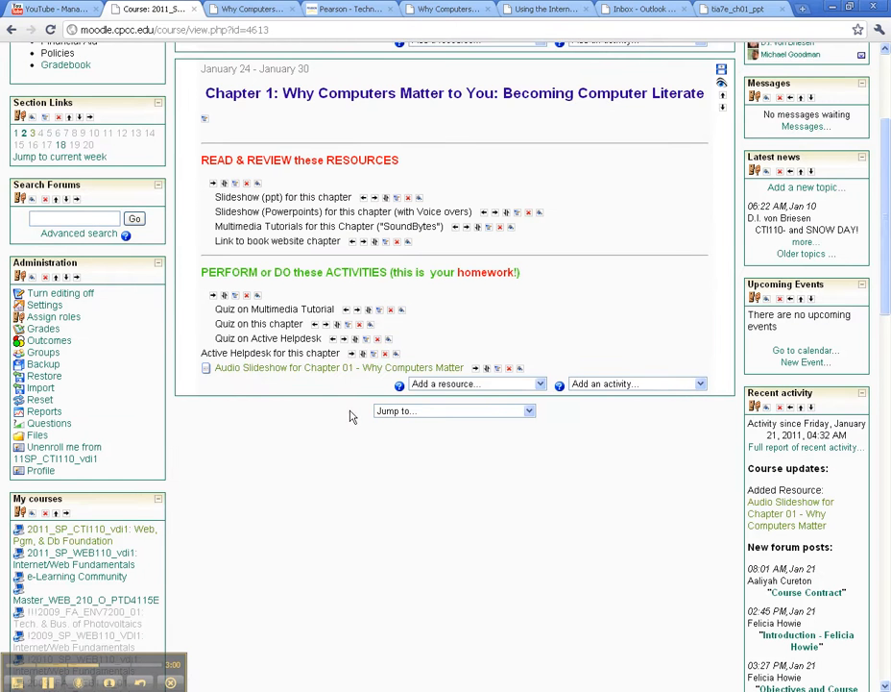
pyautogui.click(321, 368)
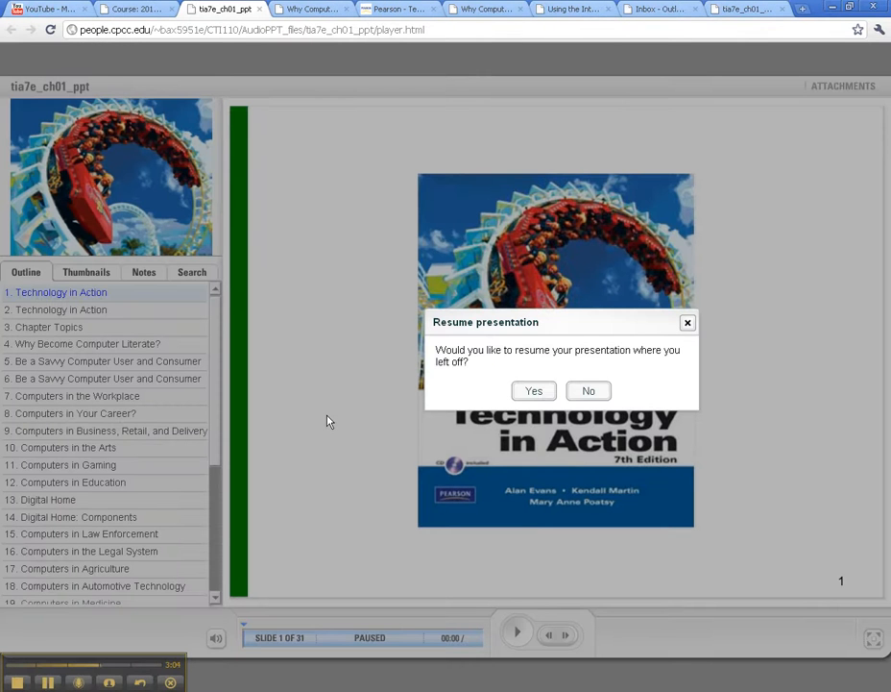
pyautogui.click(534, 391)
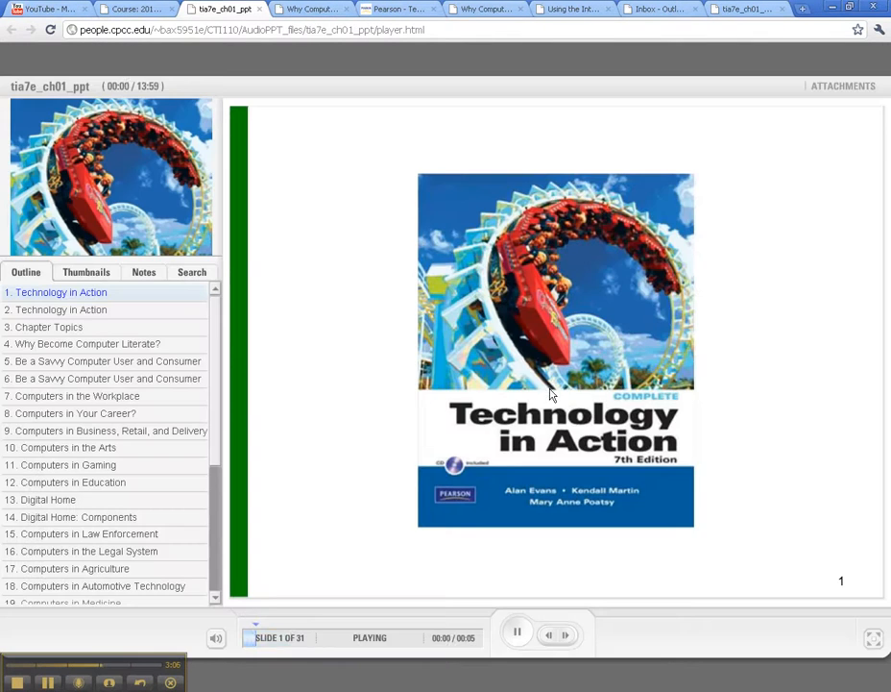
pyautogui.click(259, 9)
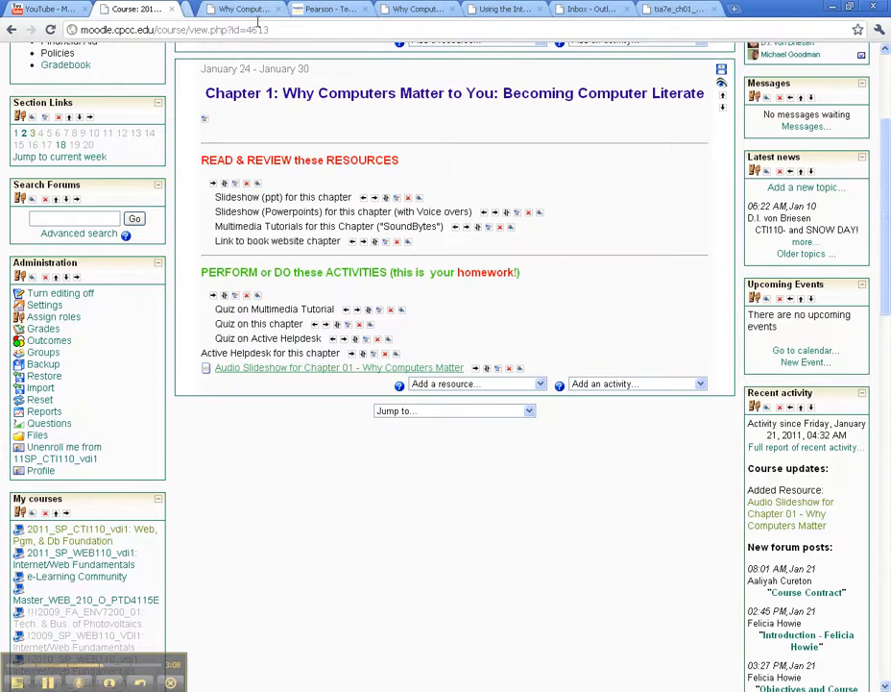
# Step: Move the Audio Slideshow for Chapter 01 link directly below the voice-over slideshow item in the January 24 - January 30 section and indent it two levels
pyautogui.click(486, 369)
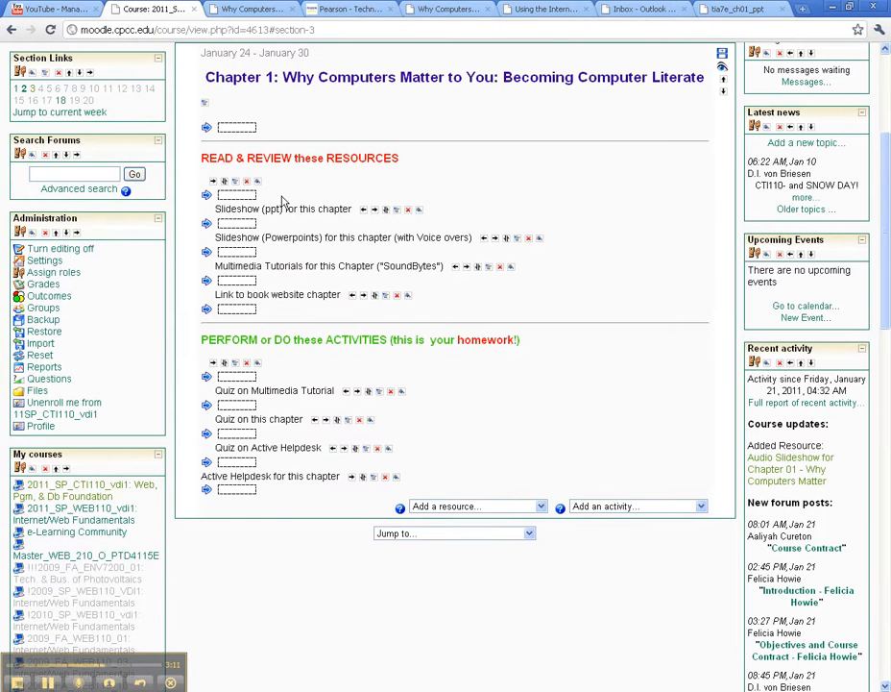
pyautogui.click(236, 252)
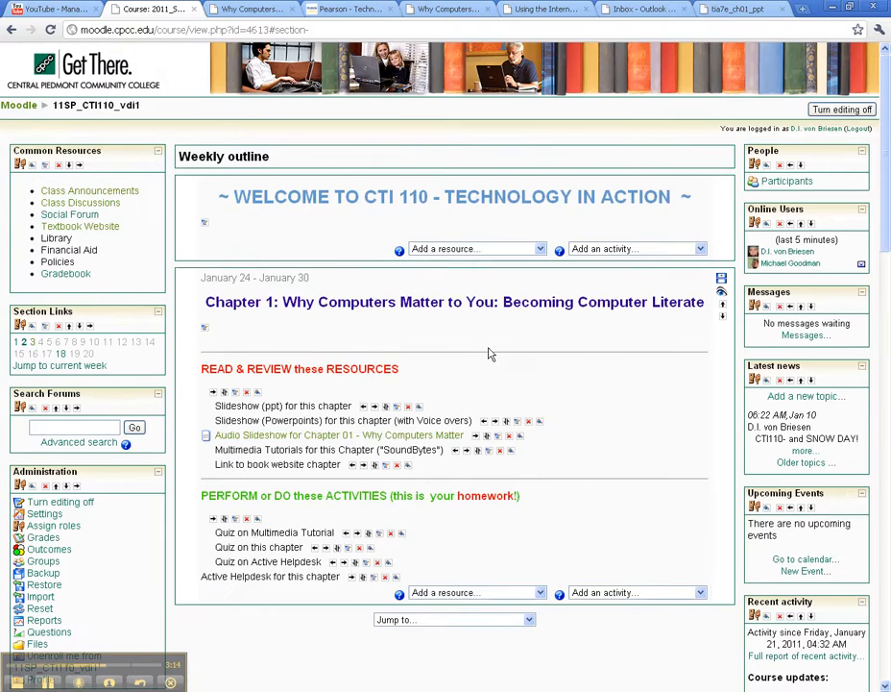
pyautogui.scroll(-3, 489, 354)
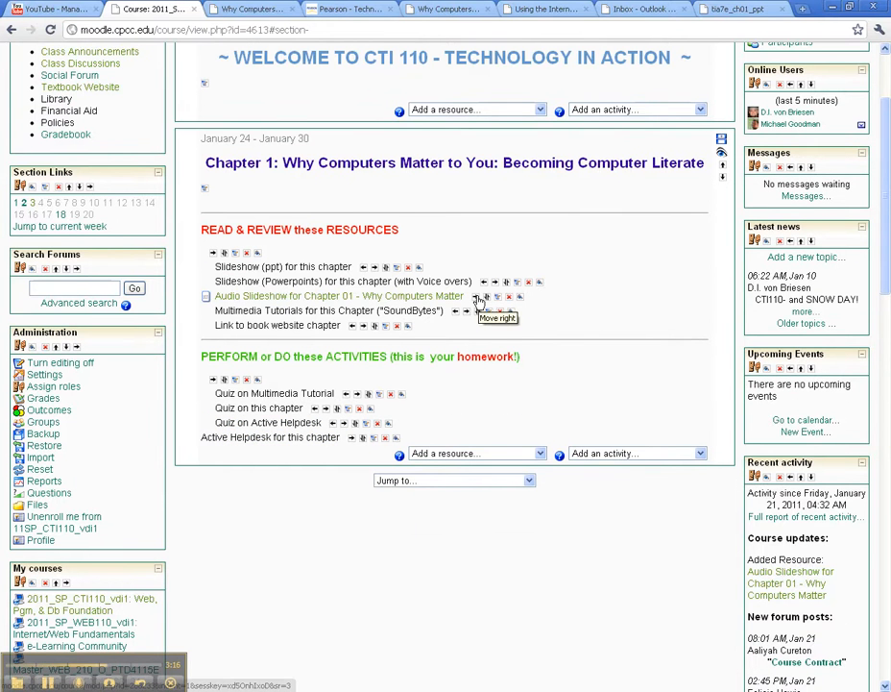
pyautogui.scroll(-2, 613, 327)
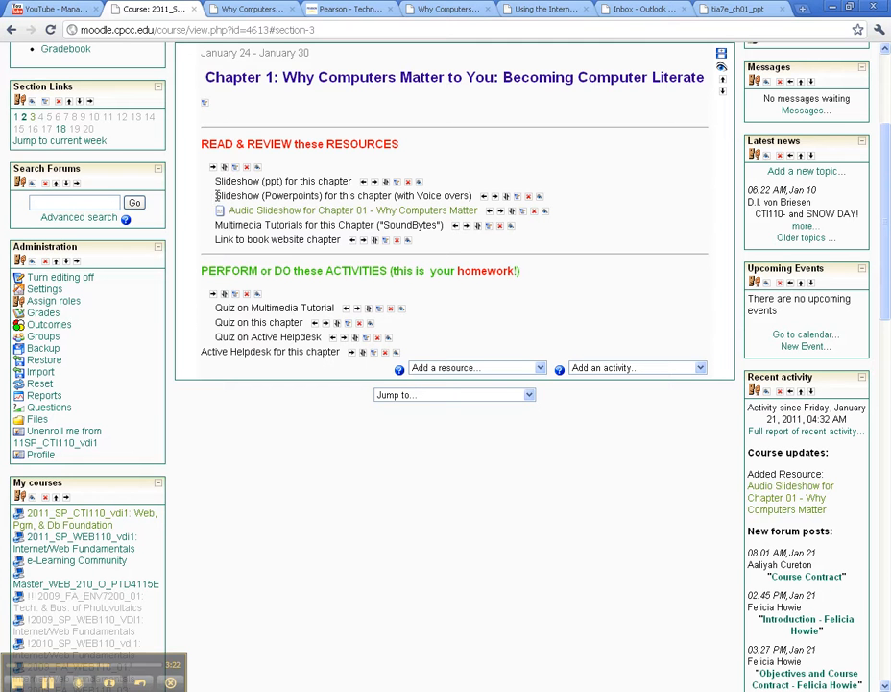
pyautogui.moveTo(216, 195); pyautogui.dragTo(468, 195)
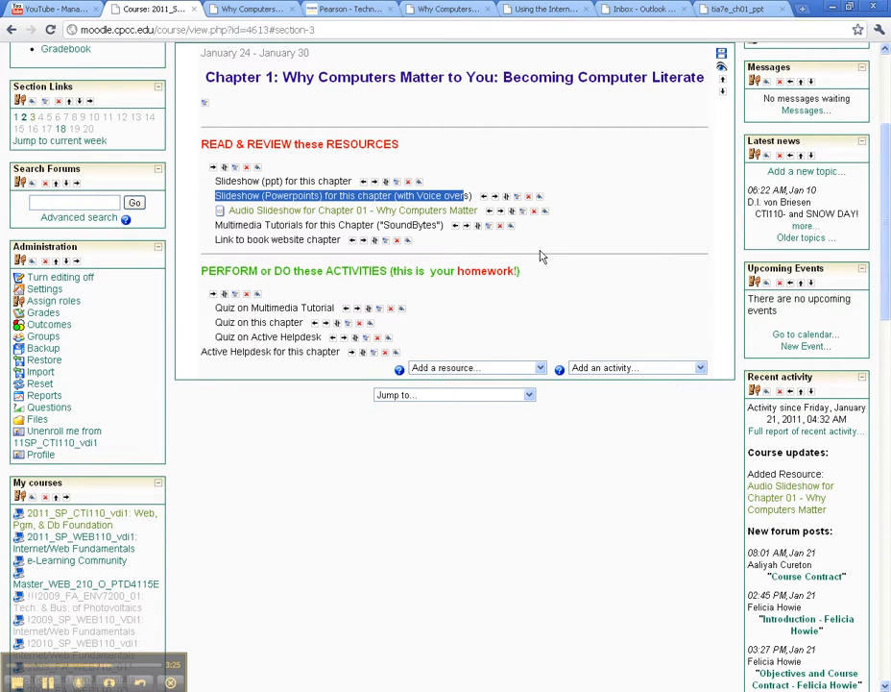
pyautogui.click(500, 210)
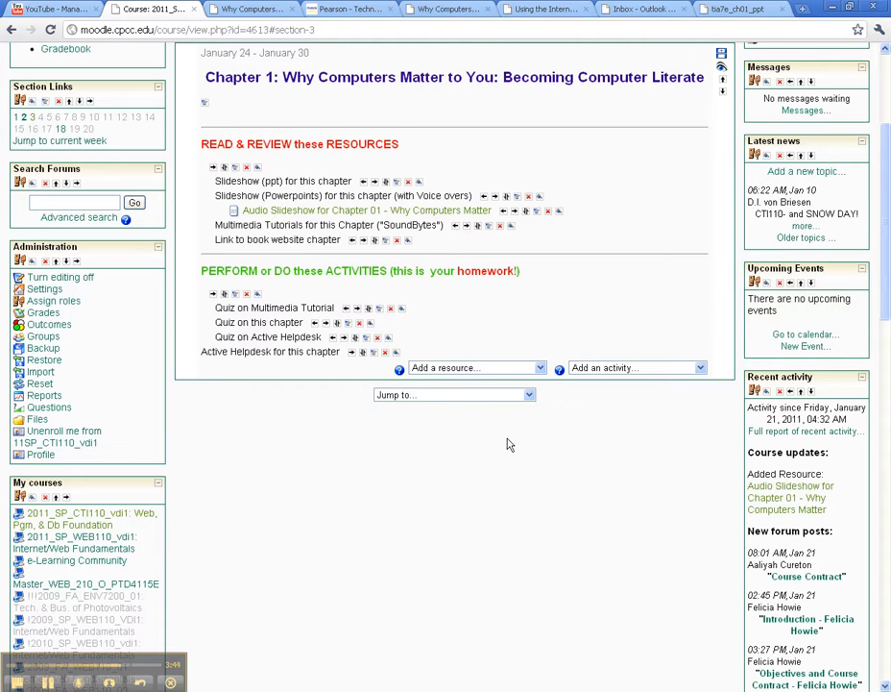
# Step: Open the Common Resources block's configuration for editing
pyautogui.scroll(3, 510, 447)
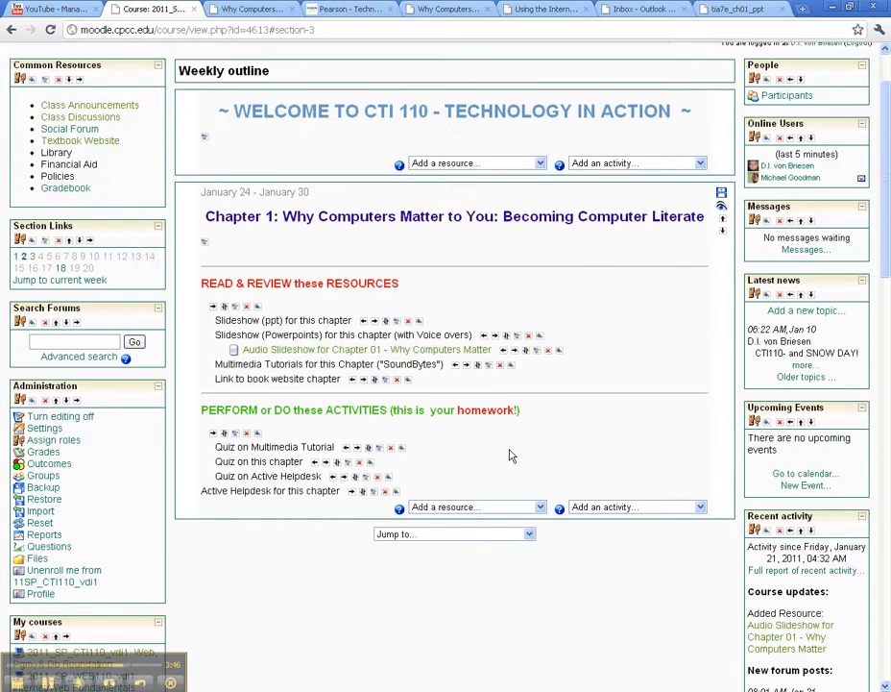
pyautogui.scroll(2, 510, 455)
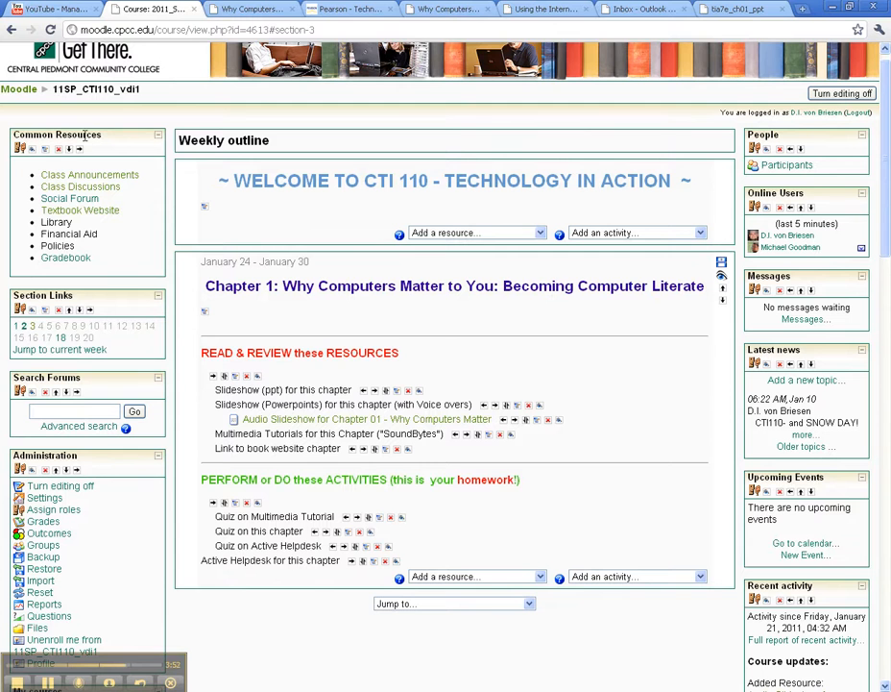
pyautogui.moveTo(12, 135); pyautogui.dragTo(130, 136)
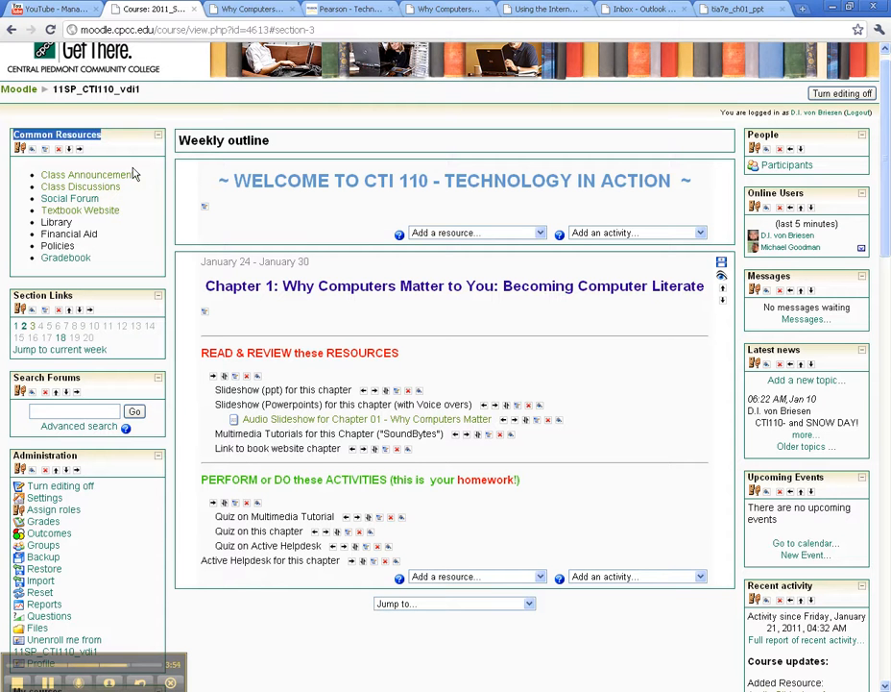
pyautogui.click(44, 150)
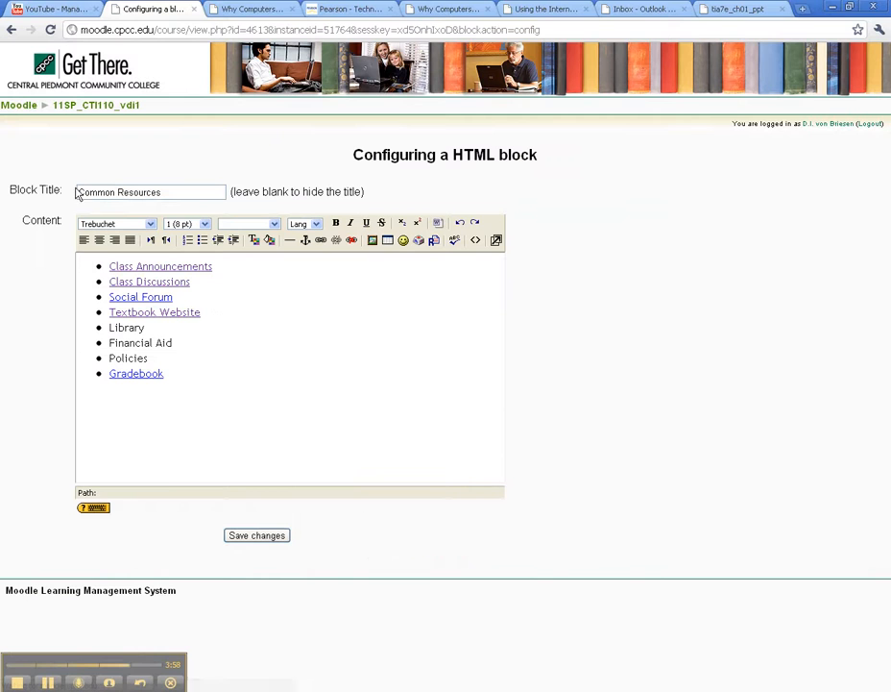
# Step: Add an "Audio Slideshows" bullet between Textbook Website and Library in the block's content
pyautogui.click(239, 316)
pyautogui.press('Return')
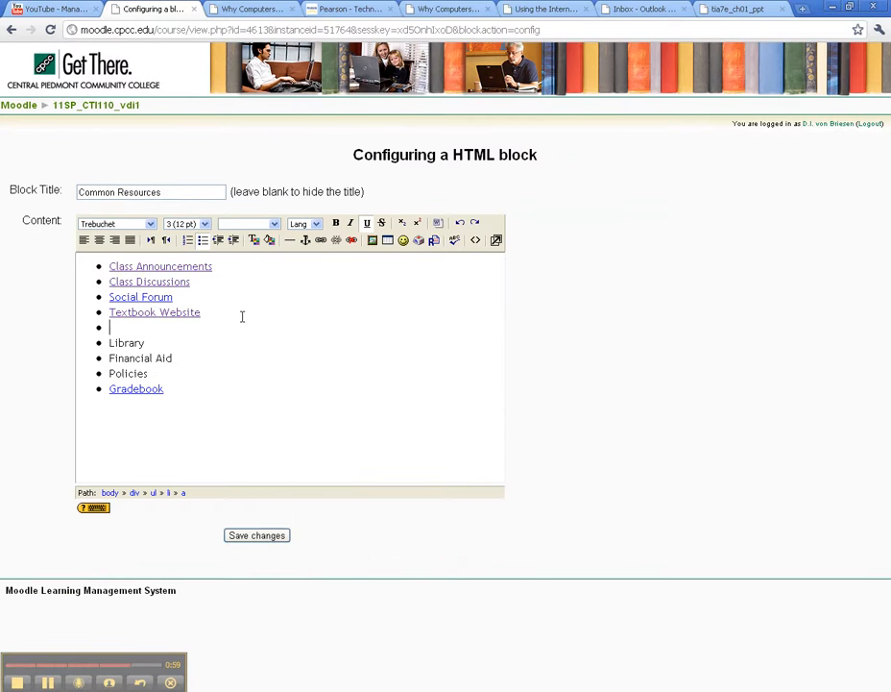
pyautogui.write('Link to all Audio S')
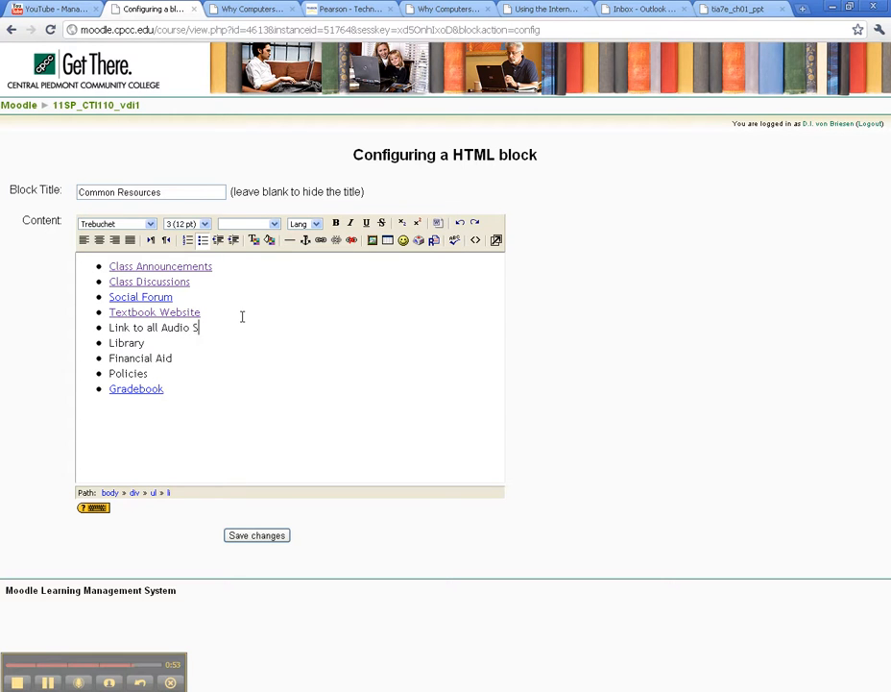
pyautogui.write('lideshows')
pyautogui.press('BackSpace')
pyautogui.press('BackSpace')
pyautogui.press('BackSpace')
pyautogui.press('BackSpace')
pyautogui.press('BackSpace')
pyautogui.press('BackSpace')
pyautogui.press('BackSpace')
pyautogui.press('BackSpace')
pyautogui.press('BackSpace')
pyautogui.press('BackSpace')
pyautogui.press('BackSpace')
pyautogui.press('BackSpace')
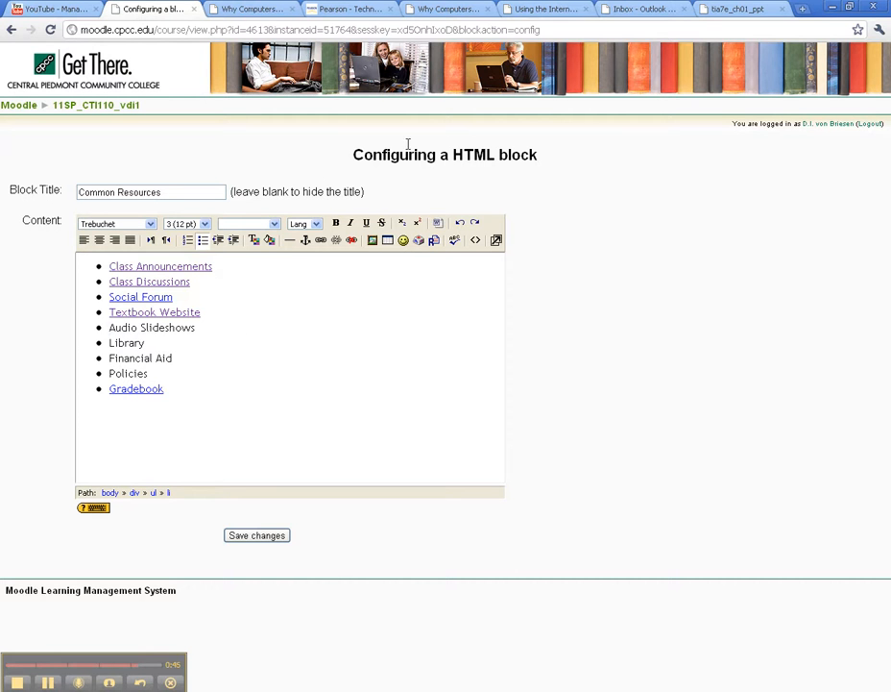
# Step: Go back from the tia7e_ch01_ppt slideshow to the AudioPPT_files index, copy its web address, and return to the block configuration page
pyautogui.click(732, 9)
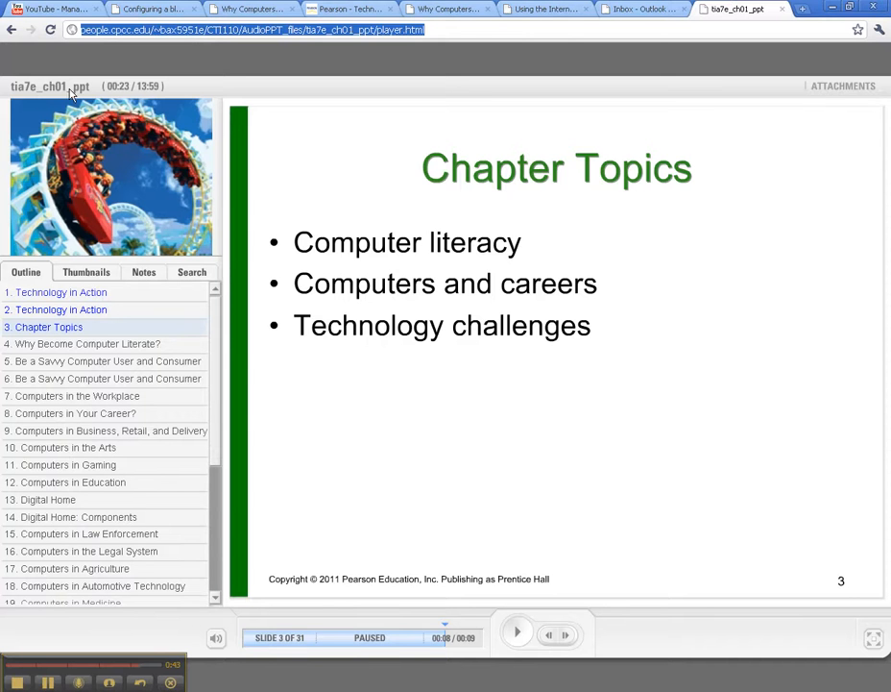
pyautogui.click(11, 30)
pyautogui.click(12, 30)
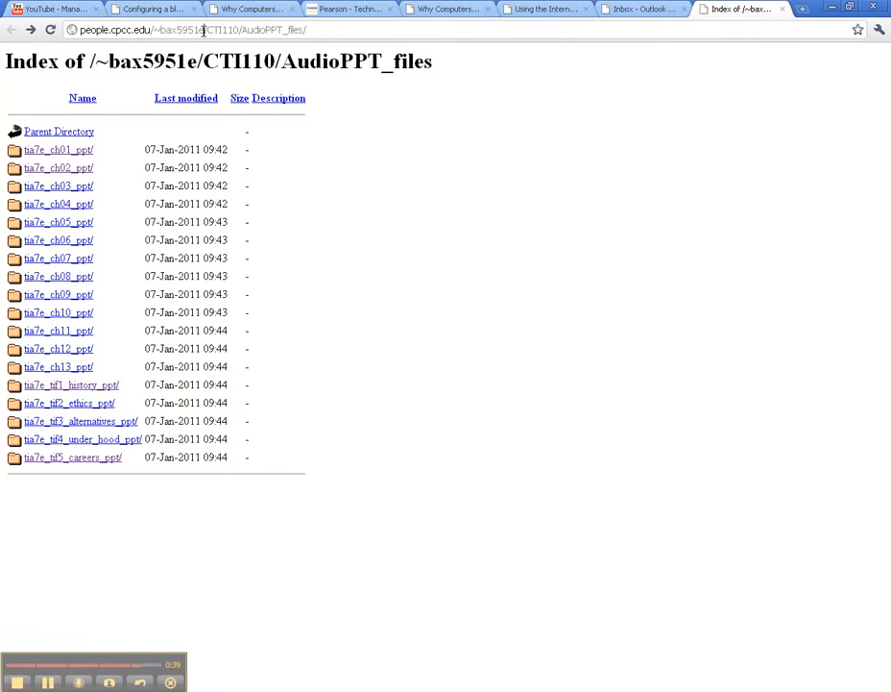
pyautogui.moveTo(313, 32); pyautogui.dragTo(72, 30)
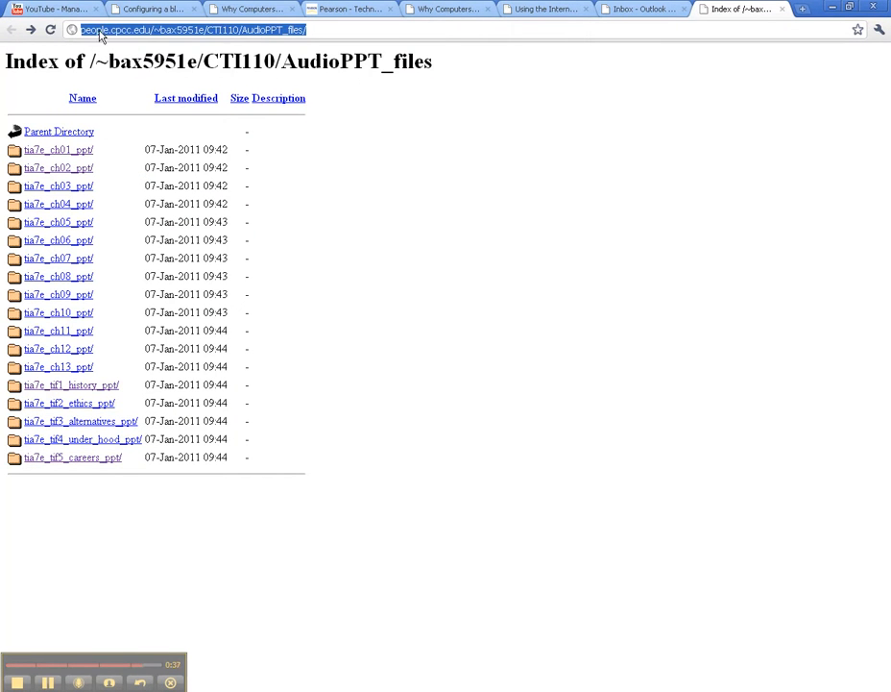
pyautogui.rightClick(100, 31)
pyautogui.click(143, 73)
pyautogui.click(157, 9)
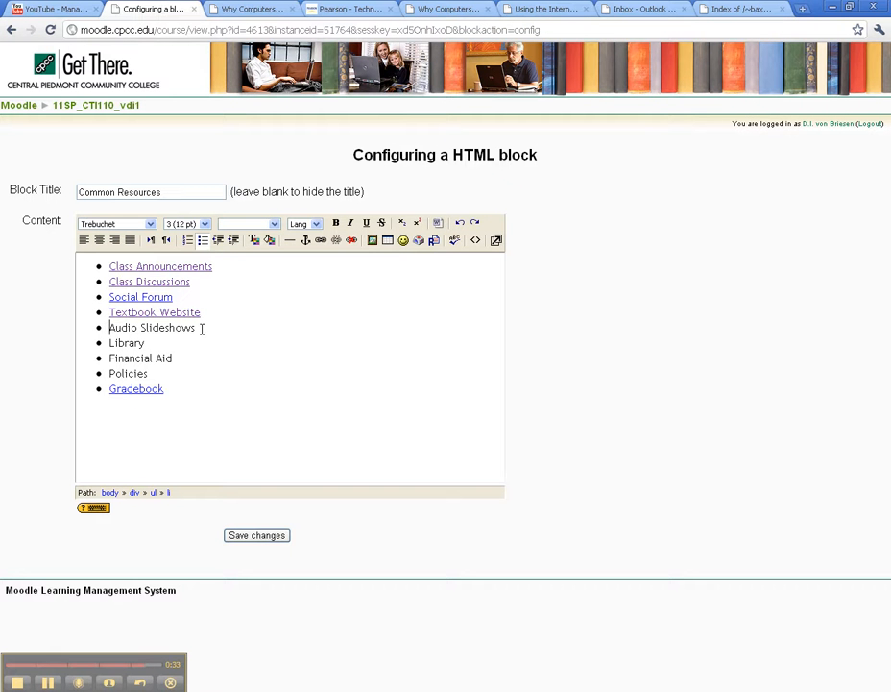
# Step: Link the Audio Slideshows text to the copied AudioPPT_files address, with the target set to New window
pyautogui.moveTo(231, 328); pyautogui.dragTo(101, 329)
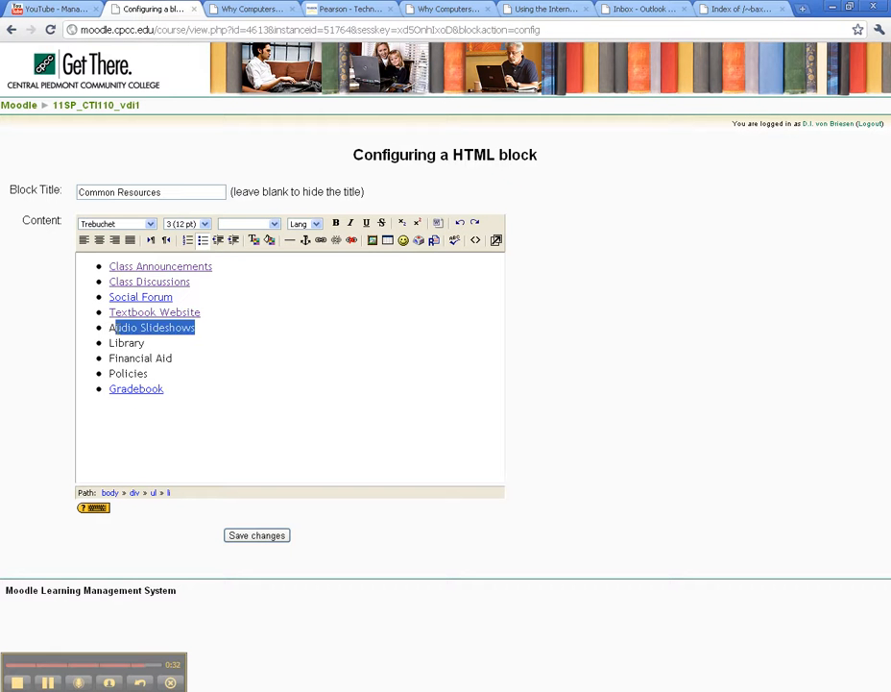
pyautogui.click(321, 240)
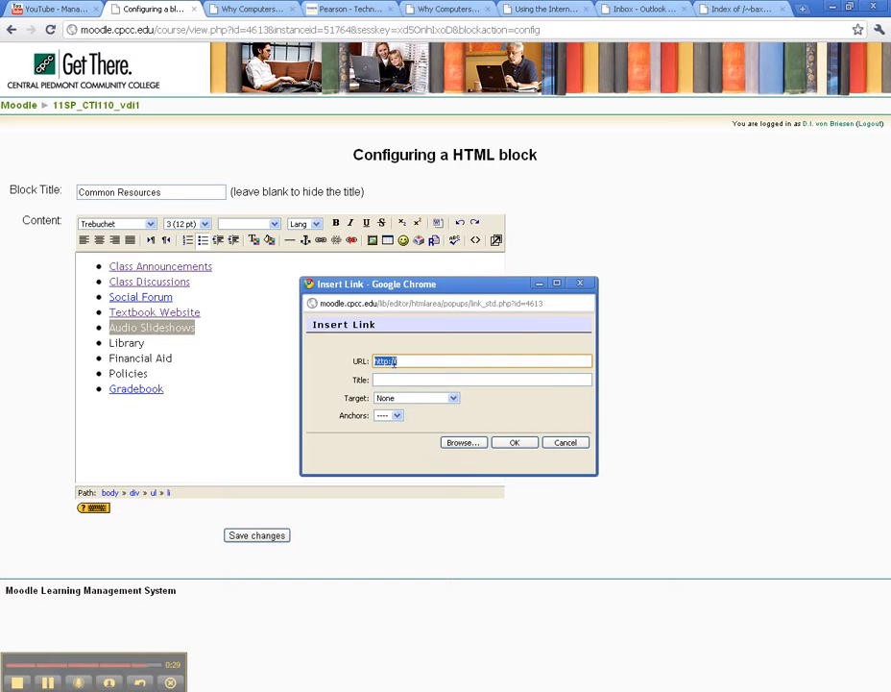
pyautogui.rightClick(394, 365)
pyautogui.click(436, 372)
pyautogui.click(437, 401)
pyautogui.click(434, 419)
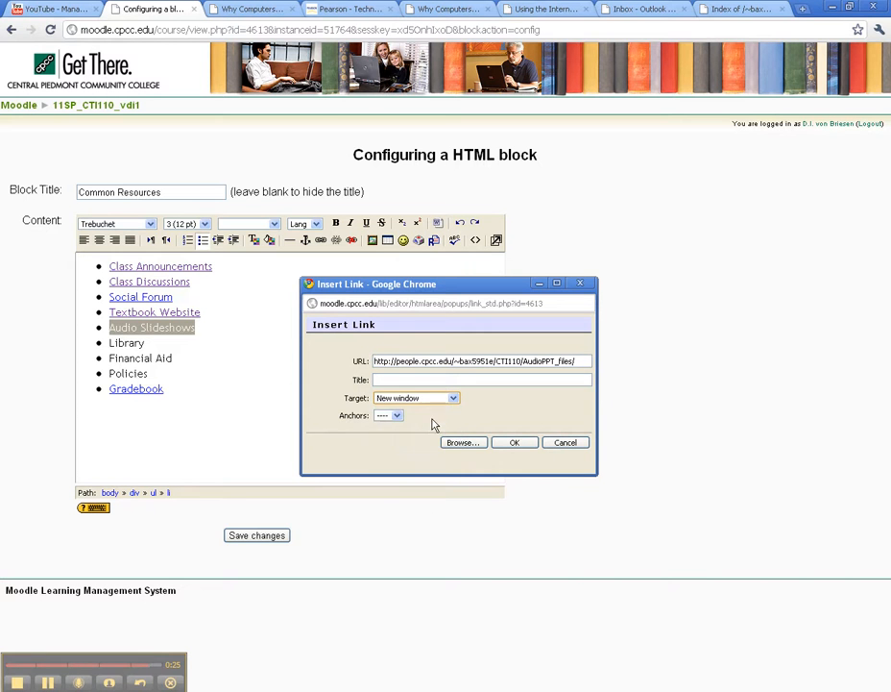
pyautogui.click(515, 443)
pyautogui.click(298, 343)
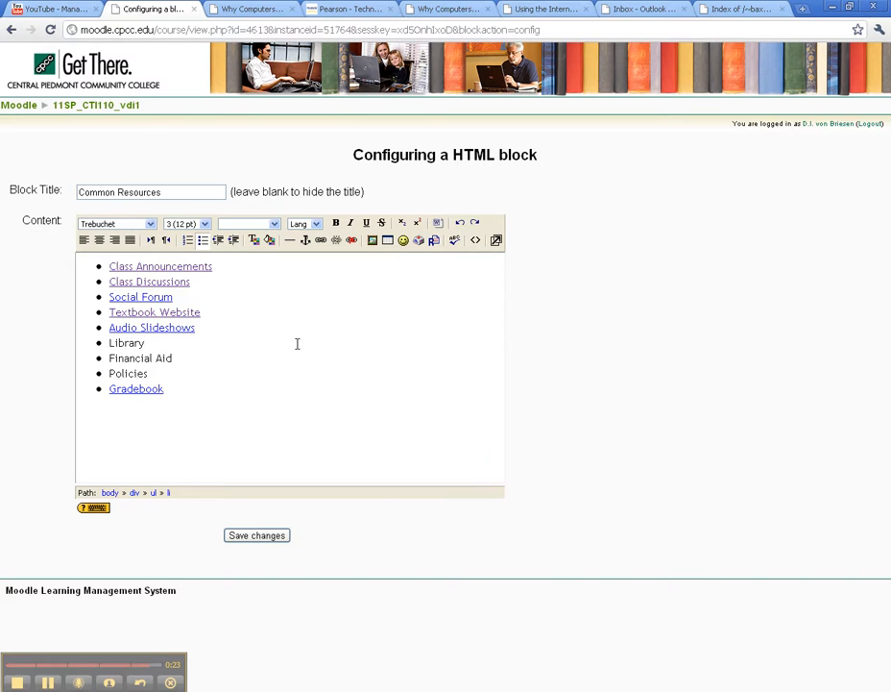
# Step: Save the block changes, test the Audio Slideshows link under Common Resources, and close the page it opens
pyautogui.click(286, 536)
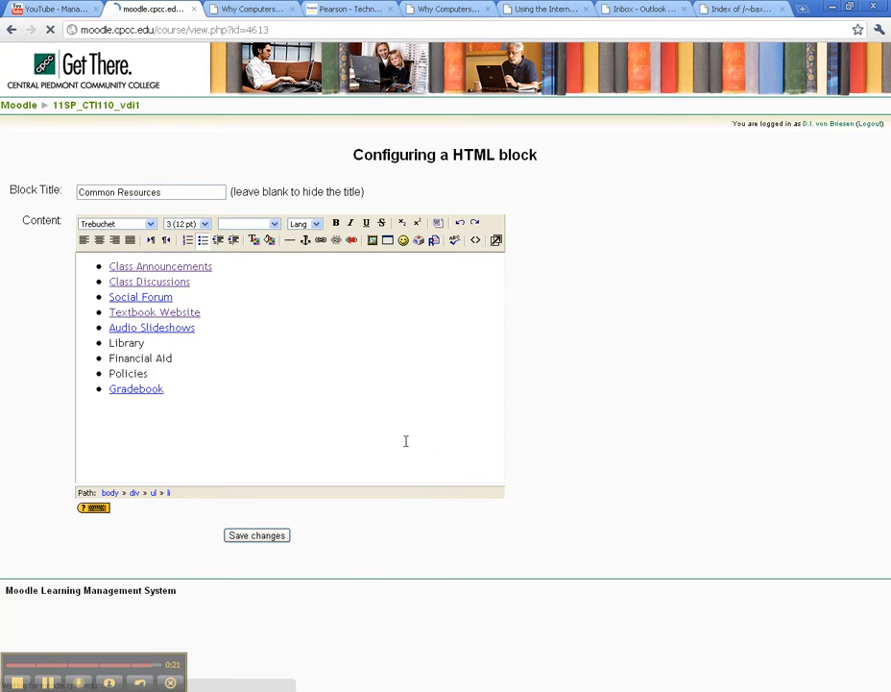
pyautogui.click(82, 243)
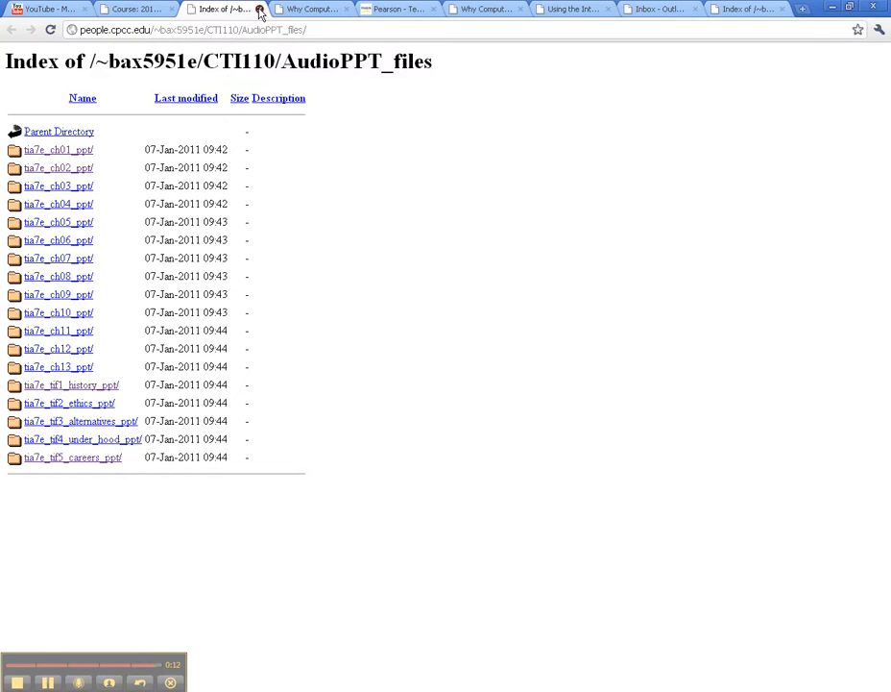
pyautogui.click(259, 11)
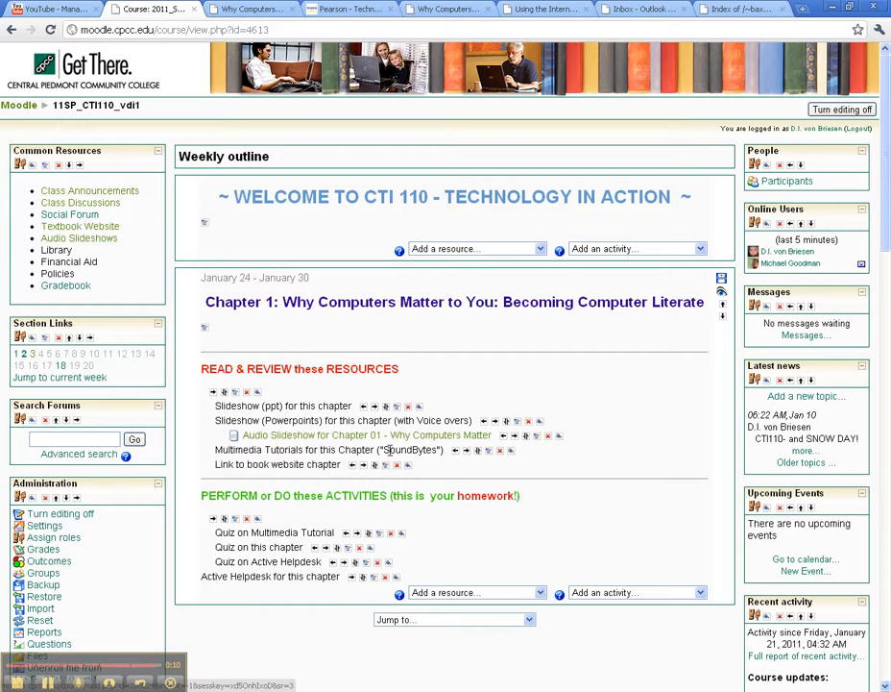